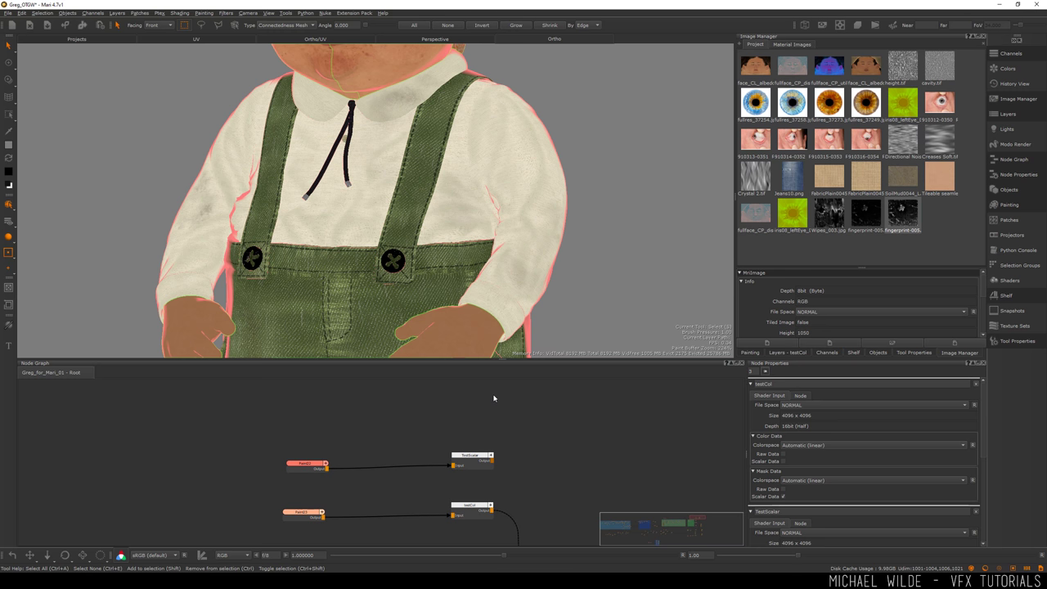
# Add a 4096×4096 16-bit (Half) testCol channel on Greg with colour data set to Raw Data
pyautogui.press('Tab')
pyautogui.write('channel')
pyautogui.press('Return')
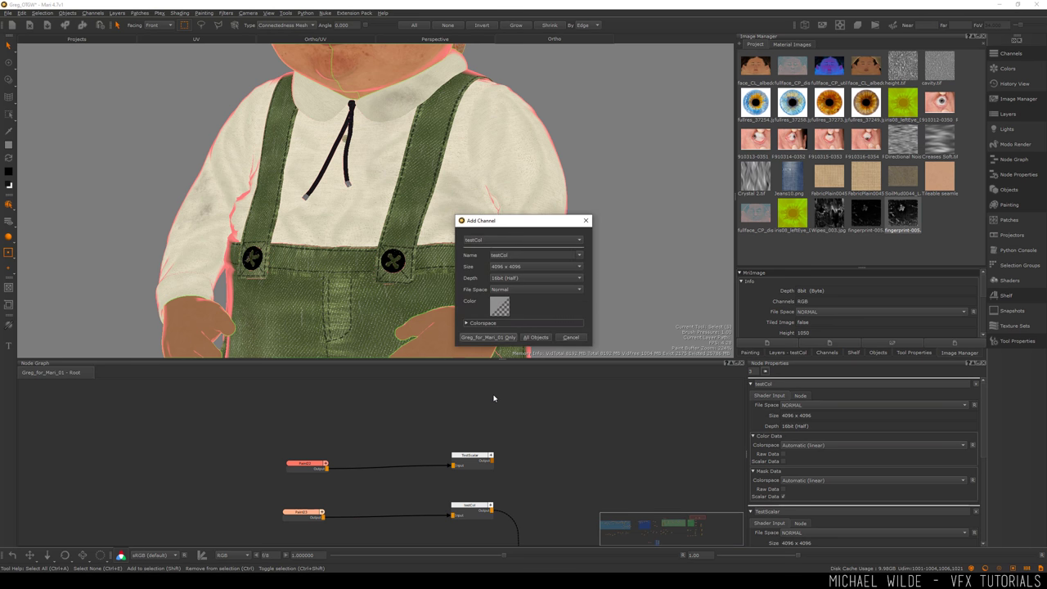
pyautogui.click(475, 324)
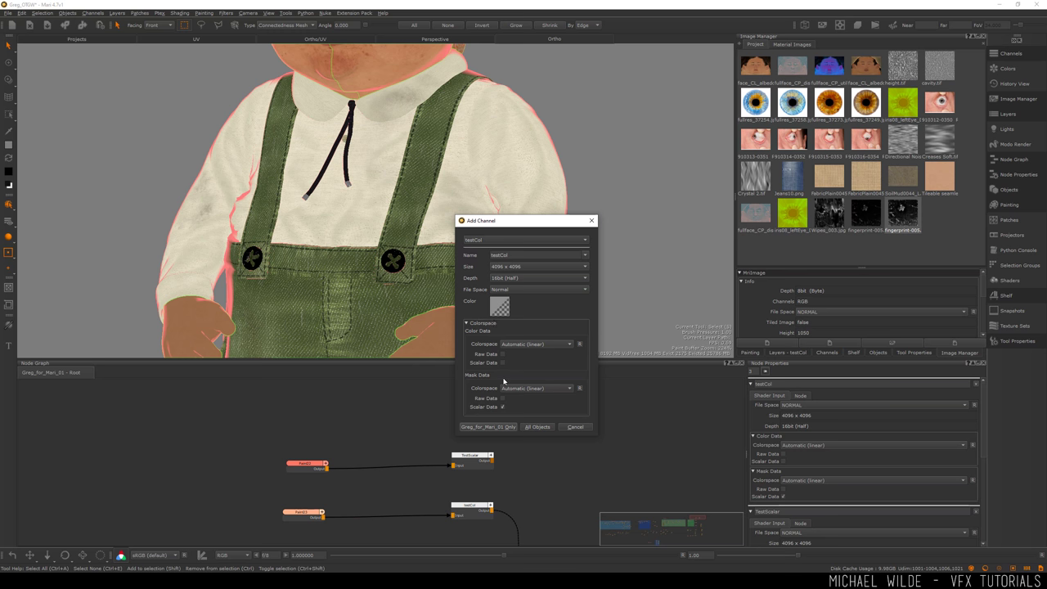
pyautogui.moveTo(507, 219); pyautogui.dragTo(555, 212)
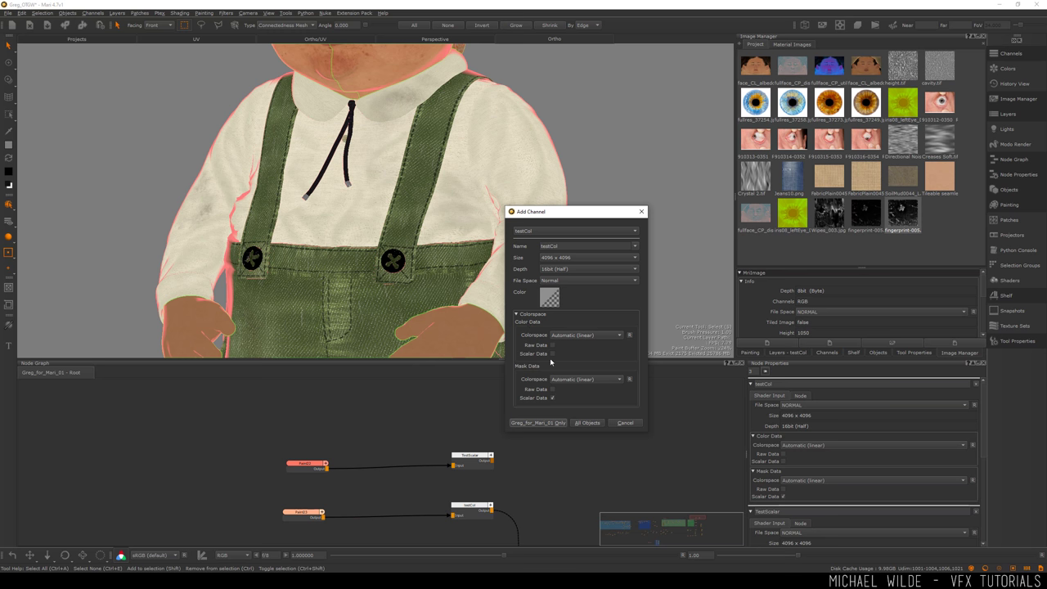
pyautogui.moveTo(551, 353)
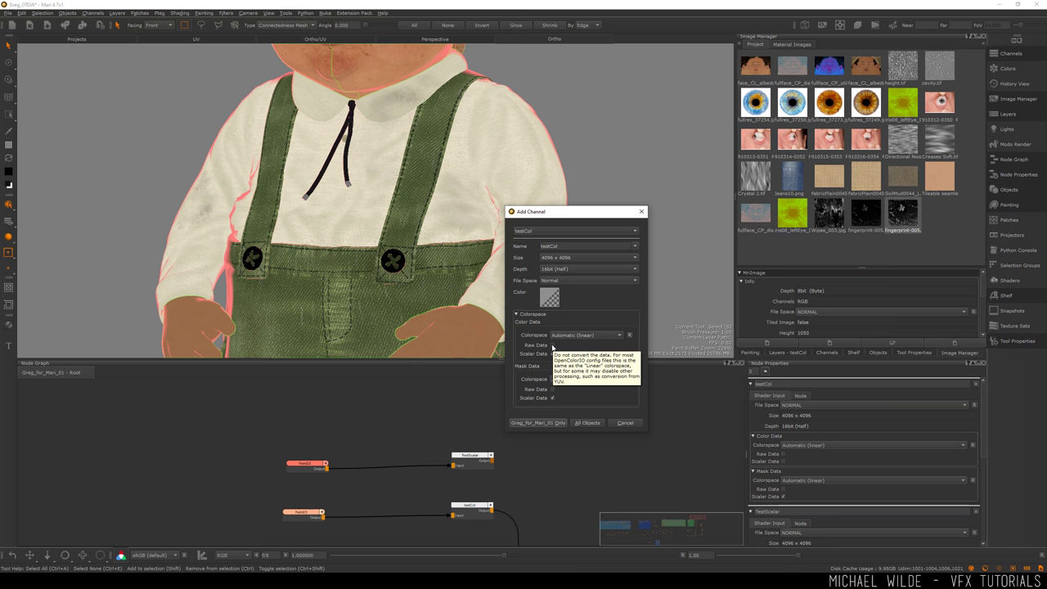
pyautogui.click(553, 345)
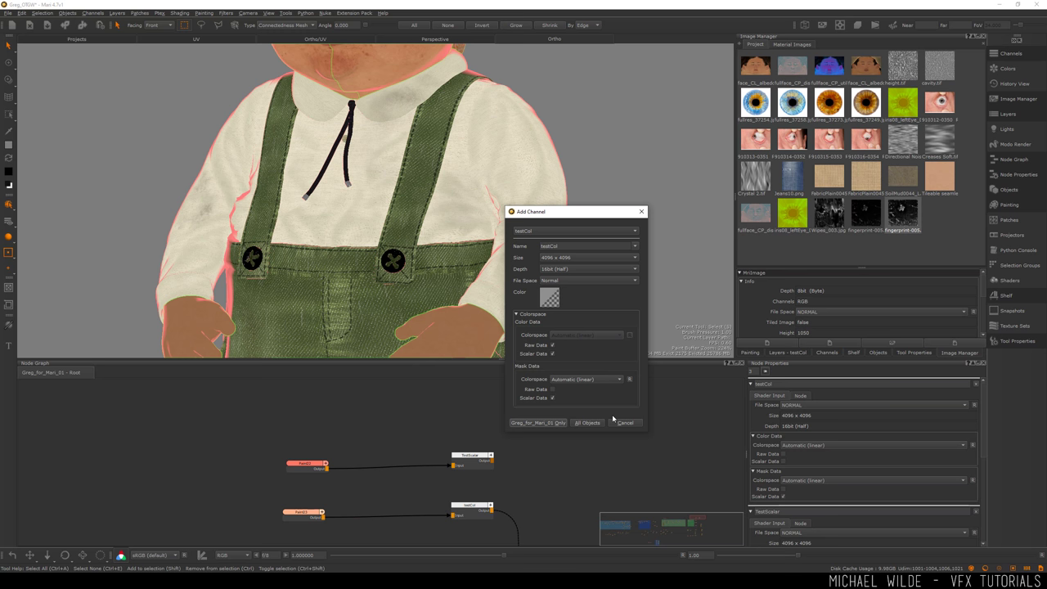
# Create the raw testCol channel for Greg only, then add a second non-raw channel at Automatic (linear)
pyautogui.click(562, 423)
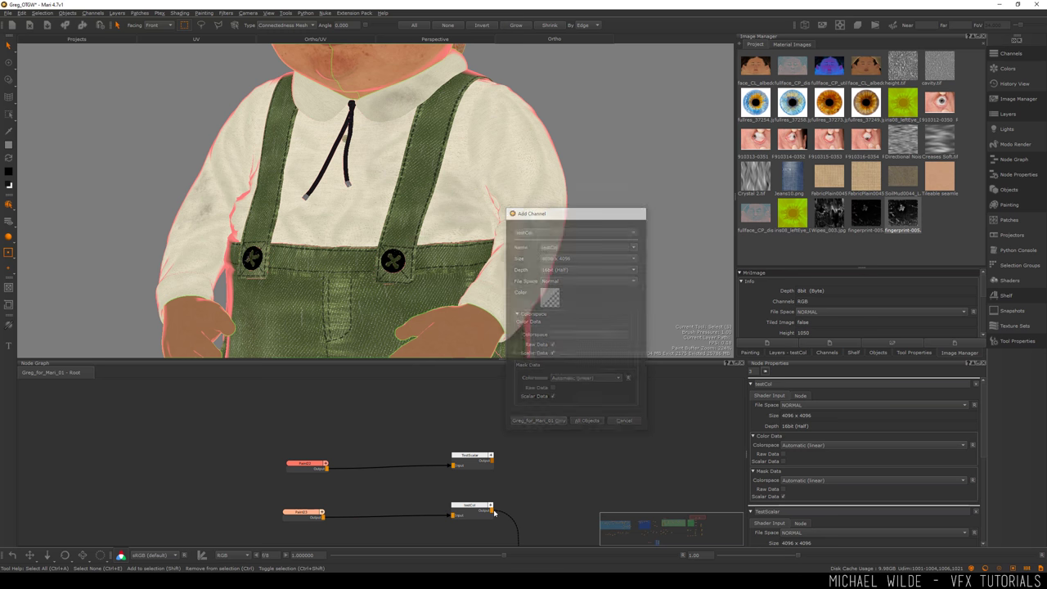
pyautogui.moveTo(518, 418); pyautogui.dragTo(482, 423)
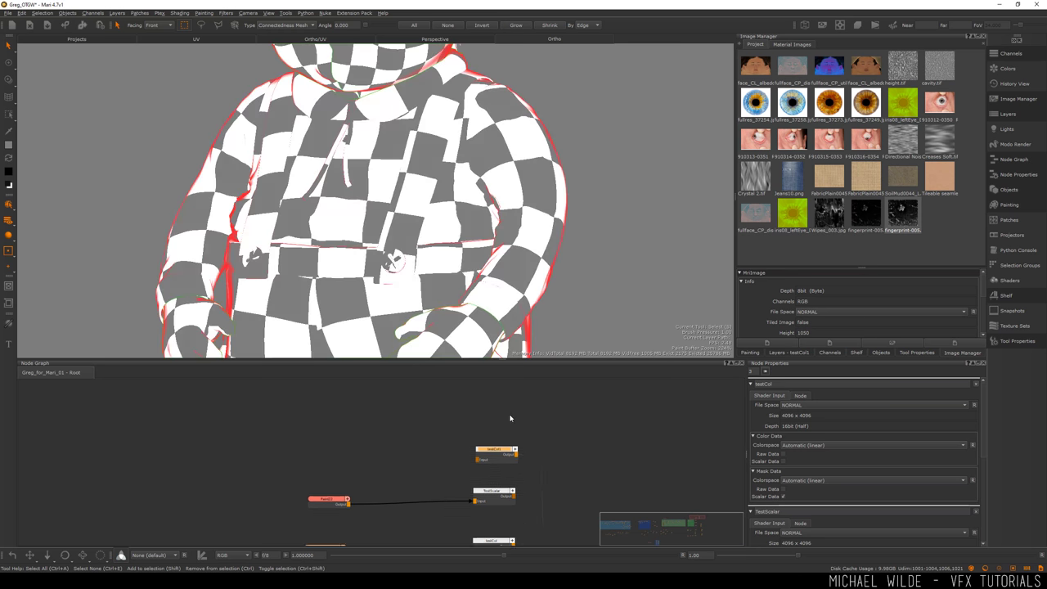
pyautogui.press('Tab')
pyautogui.write('cha')
pyautogui.press('Return')
pyautogui.click(499, 310)
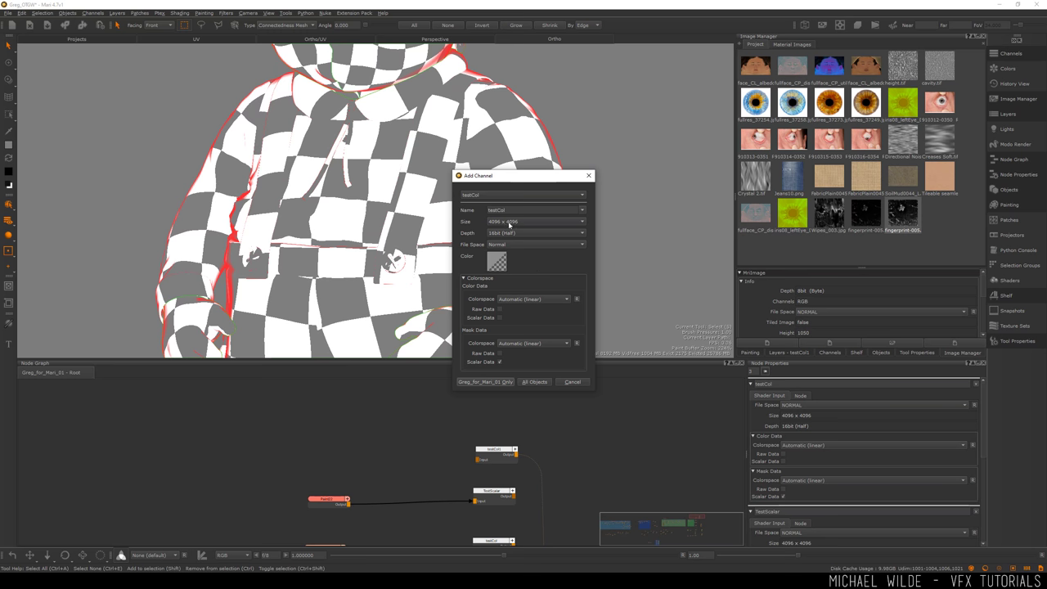
pyautogui.moveTo(531, 180); pyautogui.dragTo(549, 185)
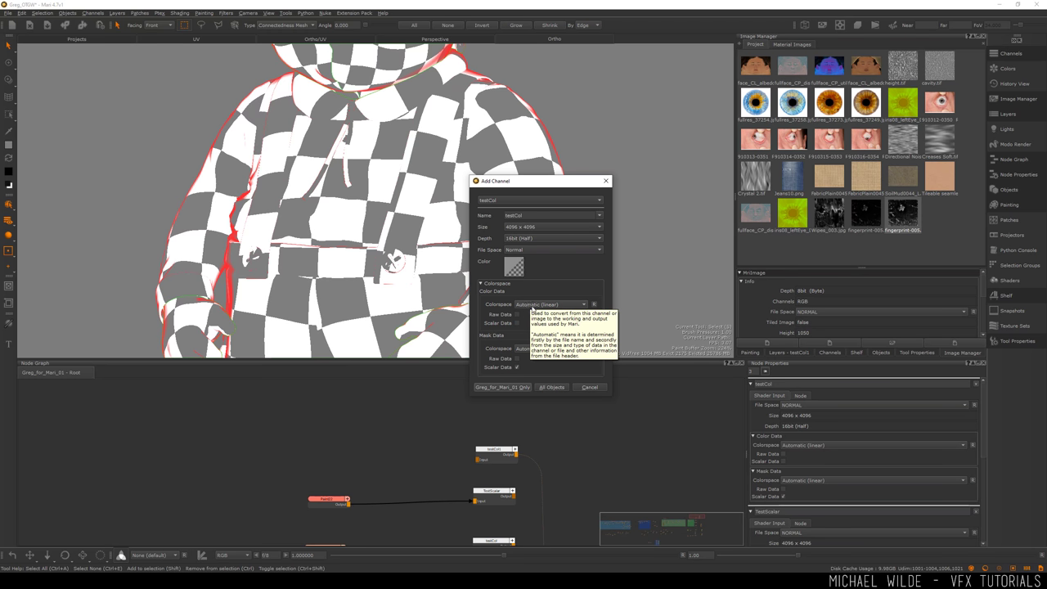
pyautogui.click(535, 305)
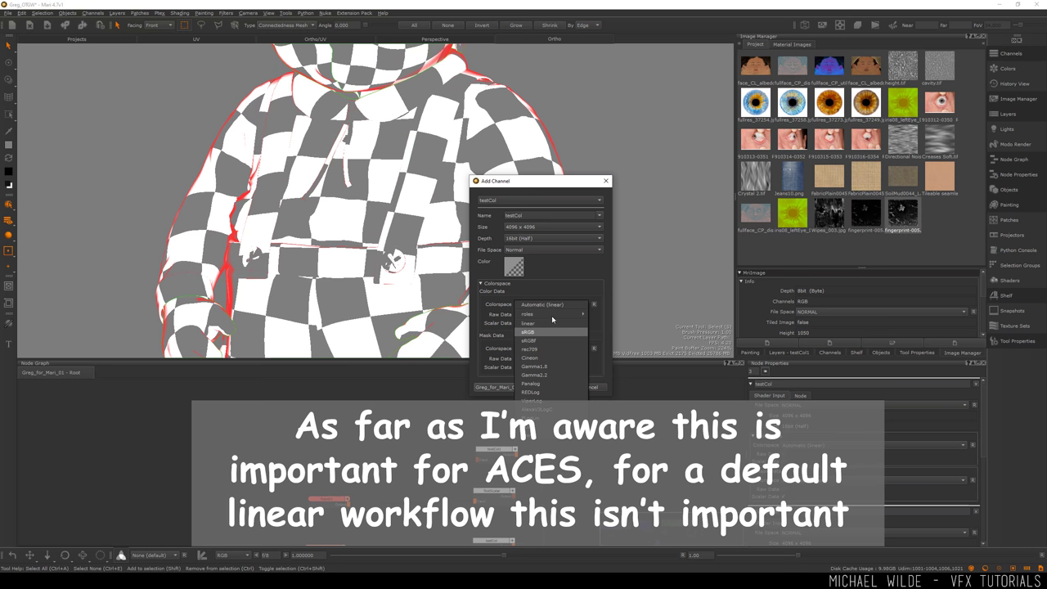
pyautogui.click(495, 283)
pyautogui.click(508, 285)
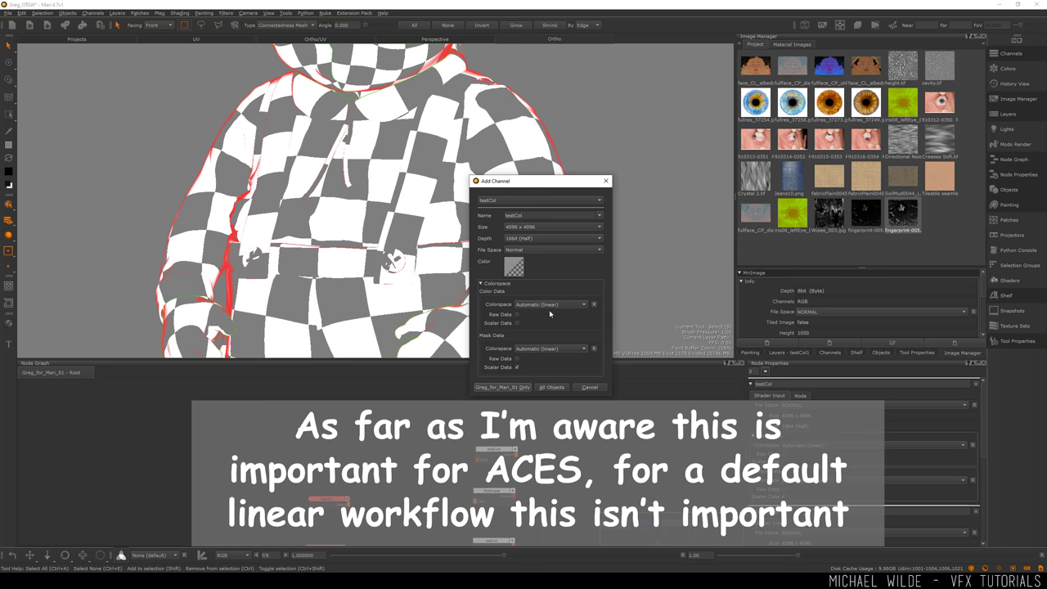
pyautogui.click(500, 387)
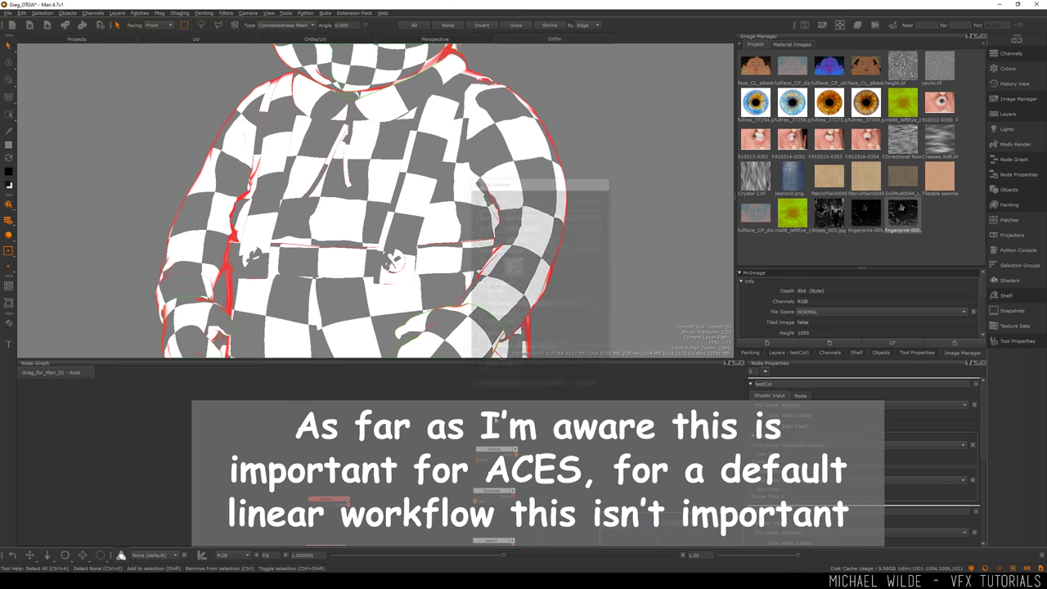
pyautogui.moveTo(516, 458)
pyautogui.mouseDown(button='middle')
pyautogui.moveTo(467, 471)
pyautogui.moveTo(532, 441)
pyautogui.moveTo(511, 475)
pyautogui.mouseUp(button='middle')
# Delete the two extra test channel nodes from the node graph
pyautogui.moveTo(512, 472); pyautogui.dragTo(526, 460)
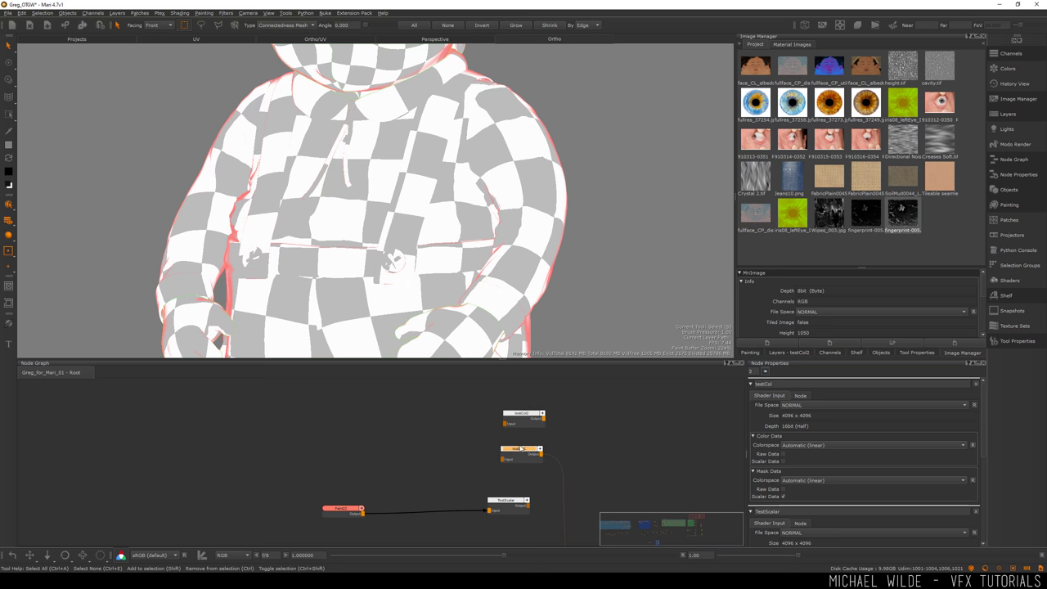
pyautogui.moveTo(477, 413); pyautogui.dragTo(586, 479)
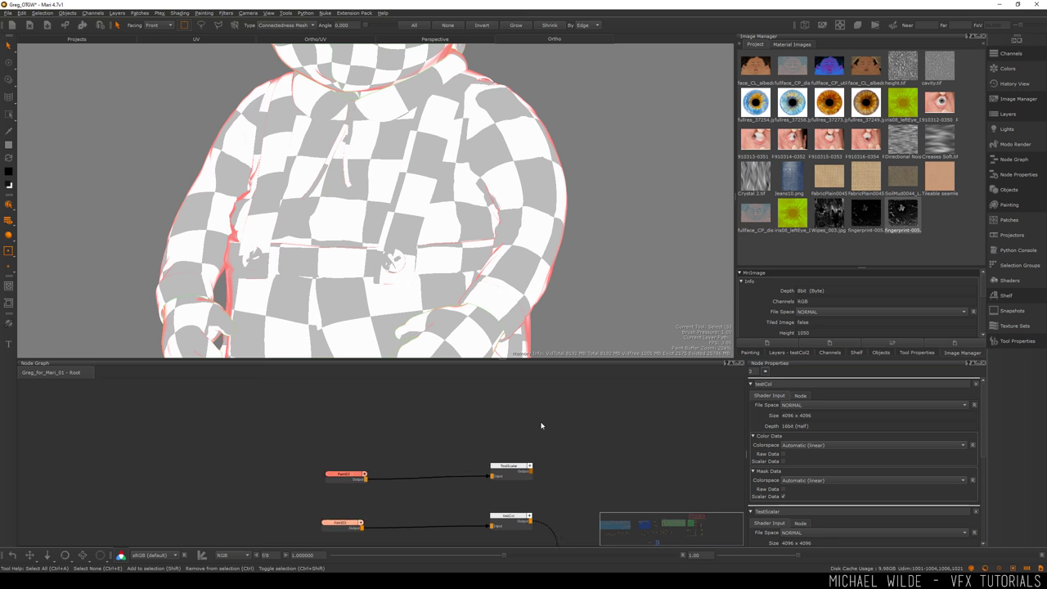
pyautogui.press('f')
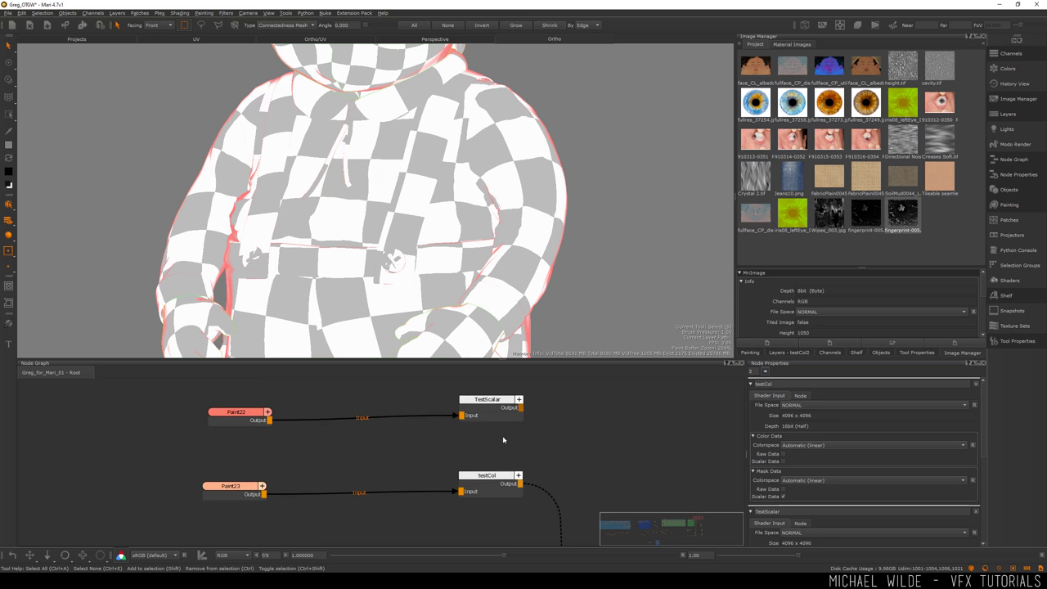
pyautogui.moveTo(506, 360); pyautogui.dragTo(506, 298)
# Inspect TestScalar and testCol properties and preview TestScalar's output on Greg
pyautogui.click(531, 390)
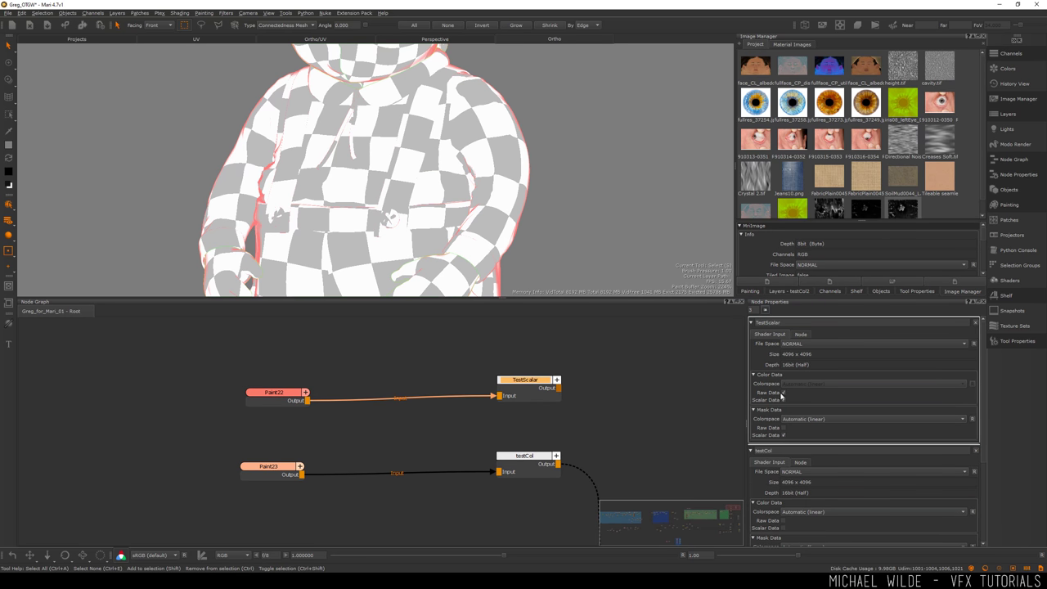
pyautogui.click(550, 458)
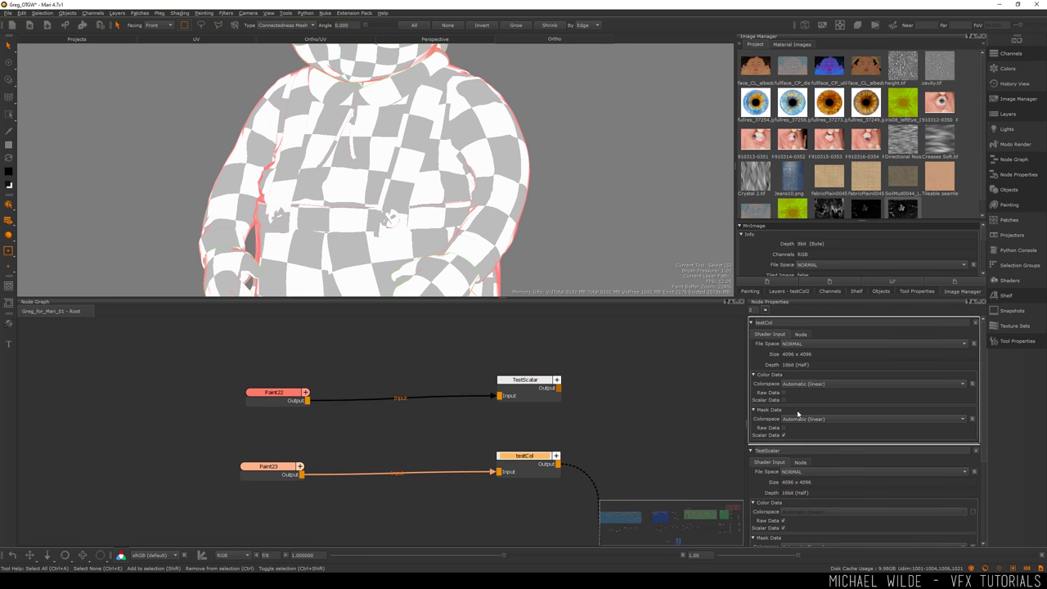
pyautogui.moveTo(535, 390); pyautogui.dragTo(522, 414, button='middle')
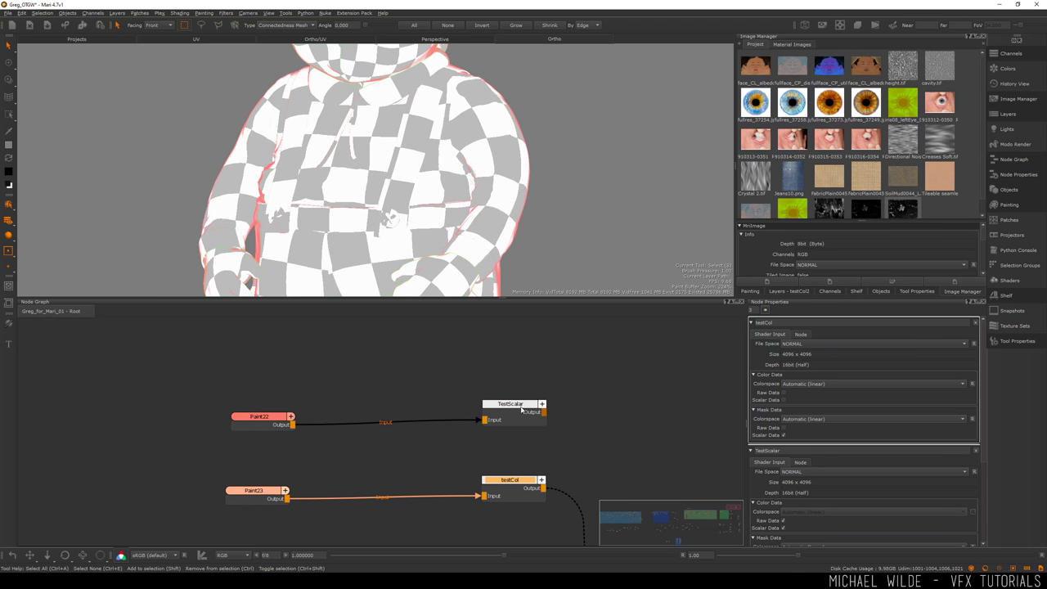
pyautogui.click(521, 413)
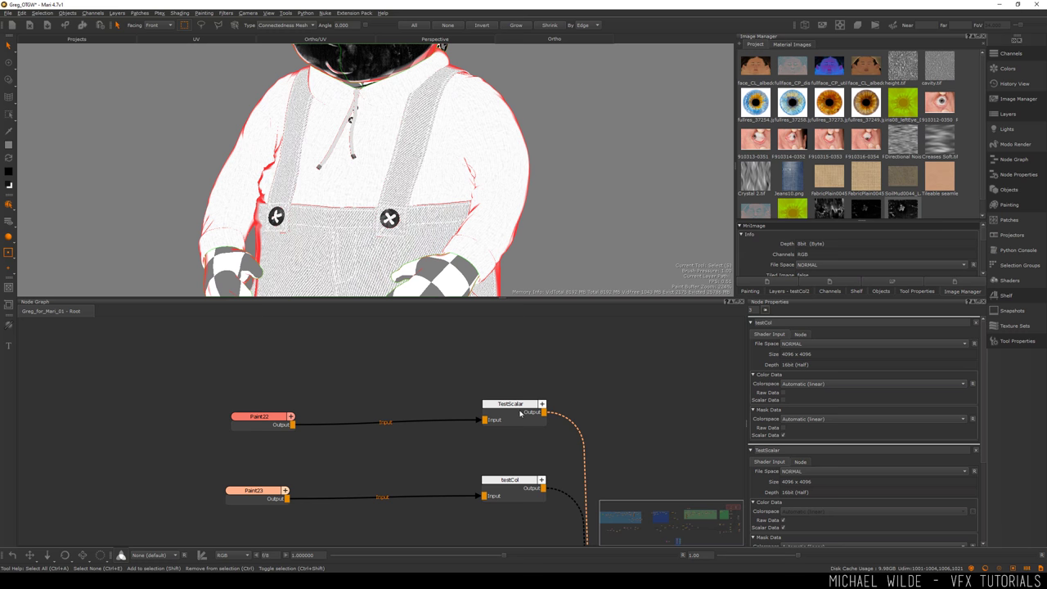
# Inspect the overalls and hands, then connect TestScalar's output to the shader
pyautogui.keyDown('alt'); pyautogui.moveTo(423, 194); pyautogui.dragTo(448, 163); pyautogui.keyUp('alt')
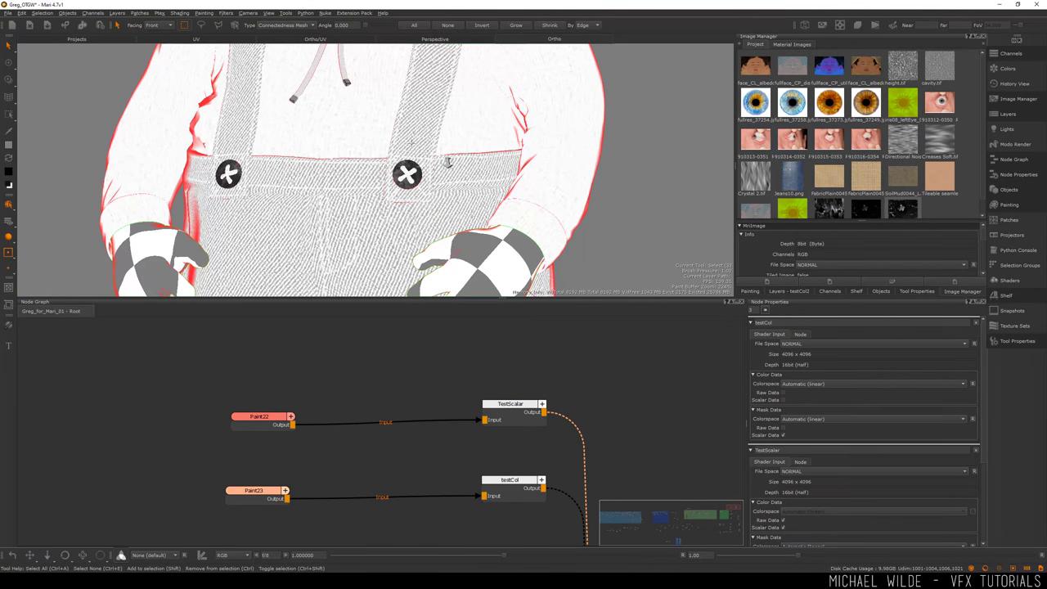
pyautogui.scroll(3, 448, 163)
pyautogui.scroll(-3, 402, 160)
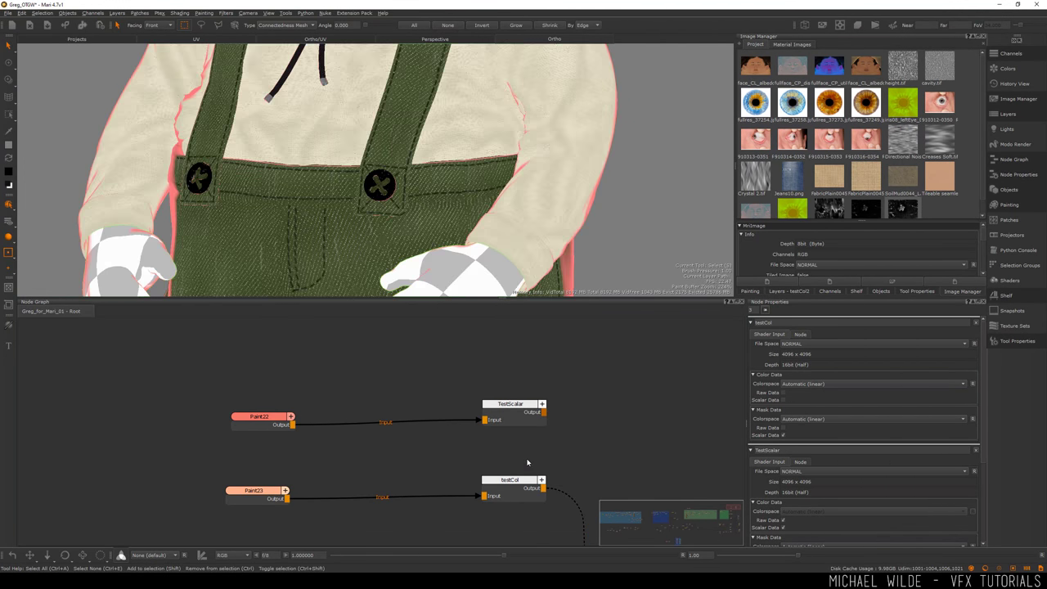
pyautogui.scroll(-2, 404, 161)
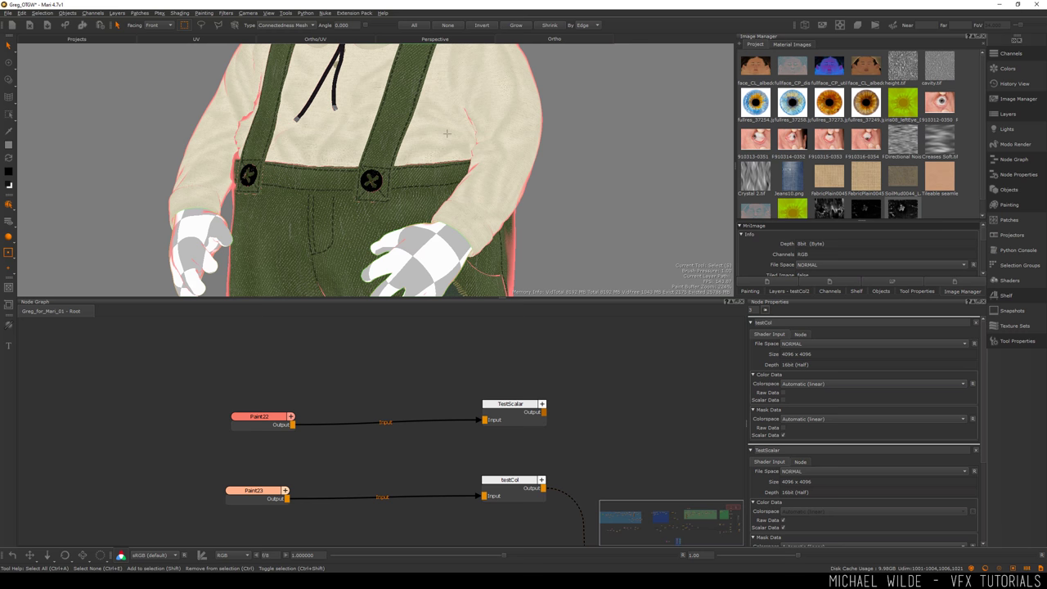
pyautogui.scroll(-1, 446, 133)
pyautogui.scroll(5, 458, 172)
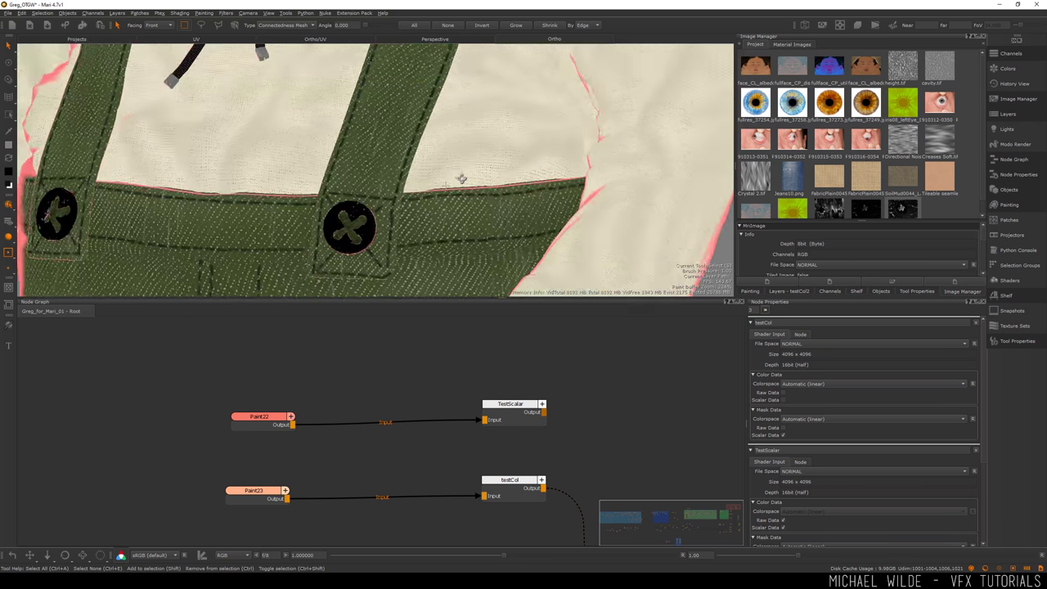
pyautogui.press('f')
pyautogui.scroll(5, 495, 211)
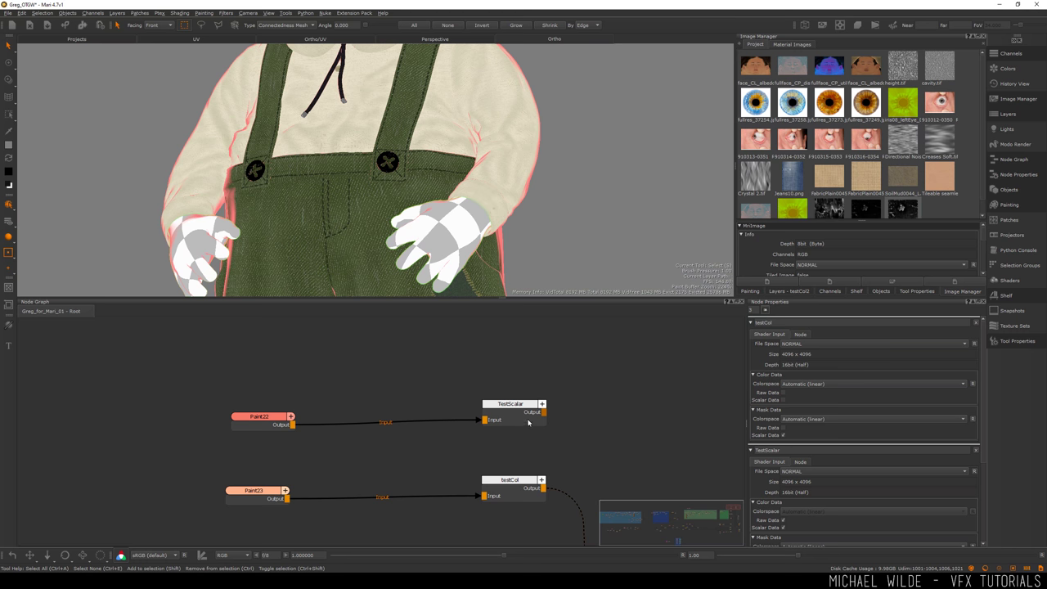
pyautogui.moveTo(531, 423); pyautogui.dragTo(526, 500)
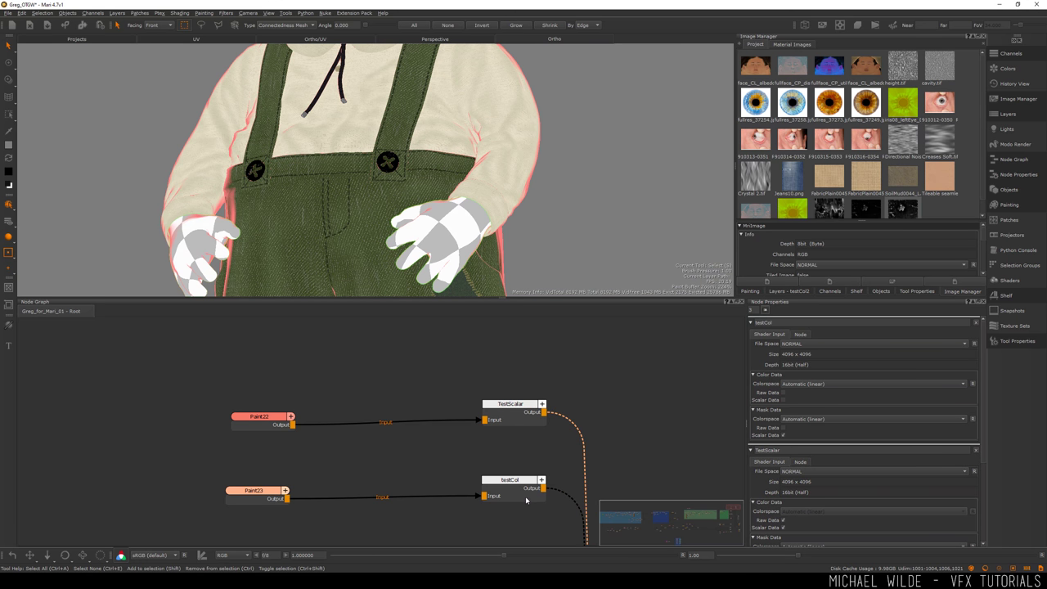
# Set the viewport colorspace to None (default) so TestScalar's scalar data shows unconverted
pyautogui.click(121, 556)
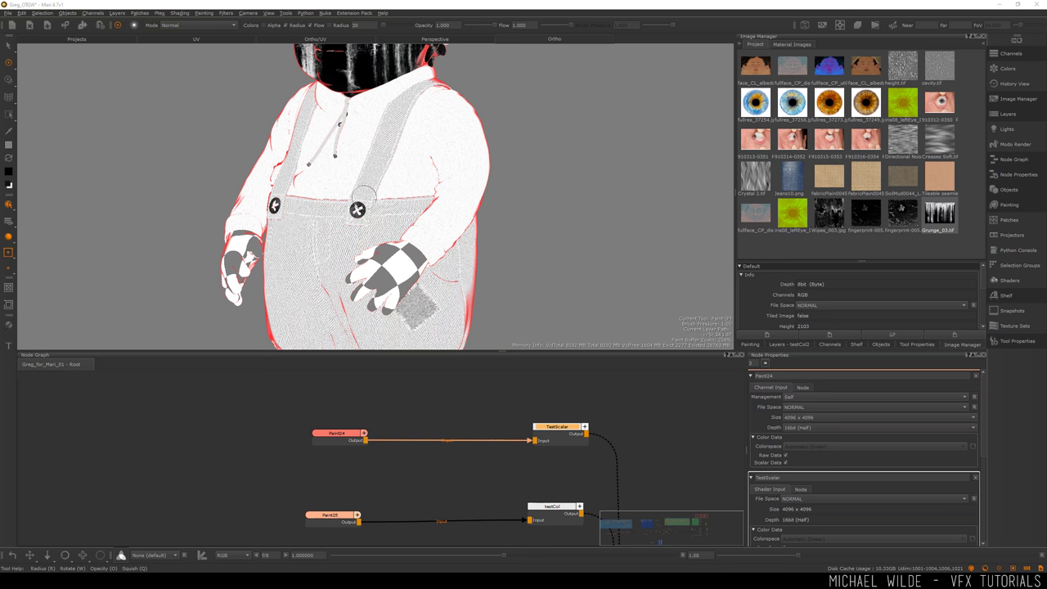
pyautogui.click(561, 513)
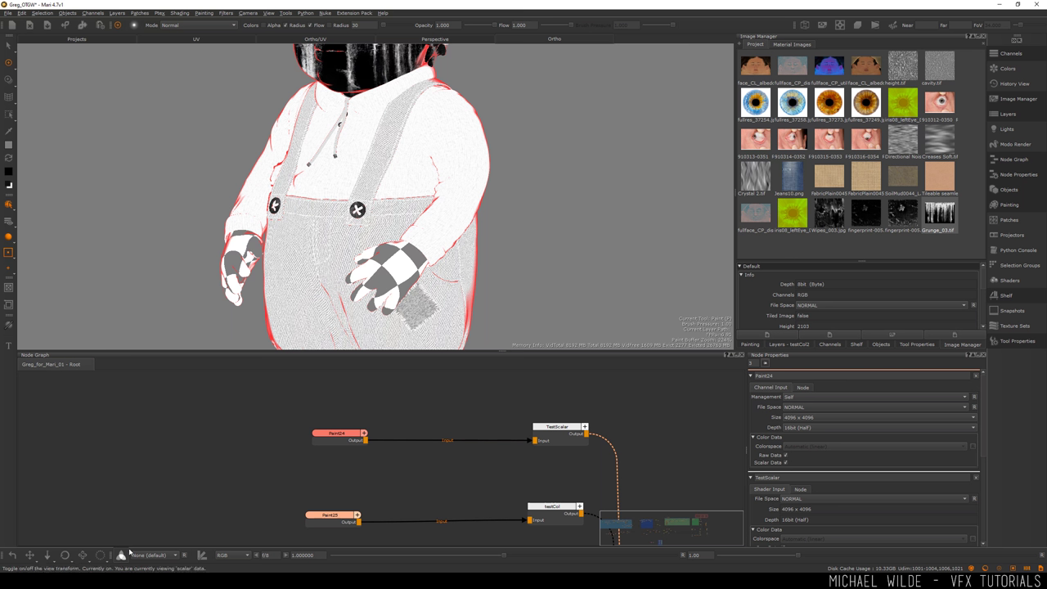
pyautogui.click(563, 509)
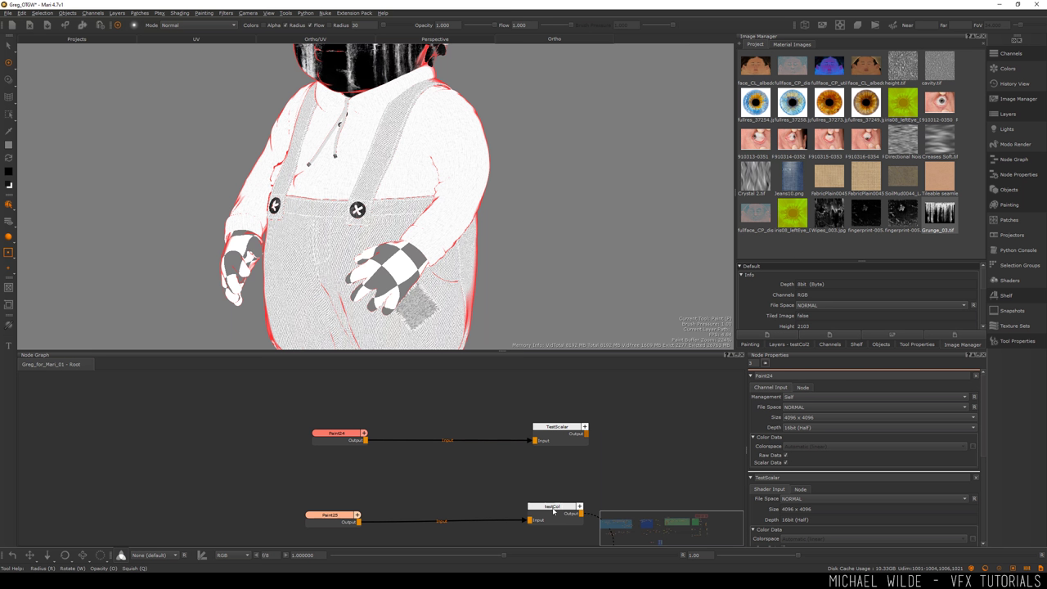
pyautogui.click(122, 554)
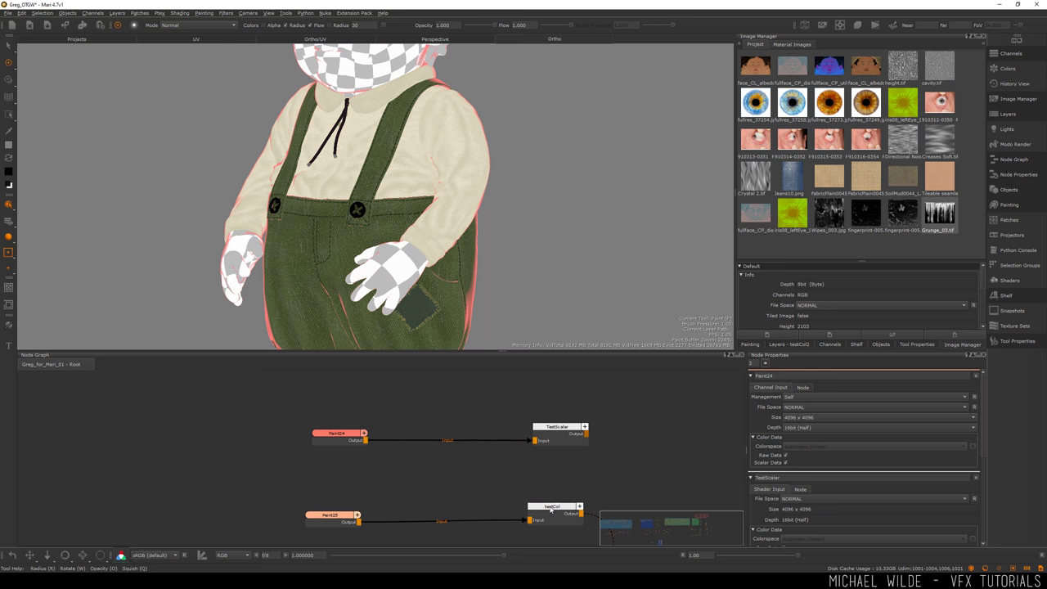
pyautogui.click(122, 555)
pyautogui.keyDown('alt'); pyautogui.moveTo(392, 205); pyautogui.dragTo(412, 203); pyautogui.keyUp('alt')
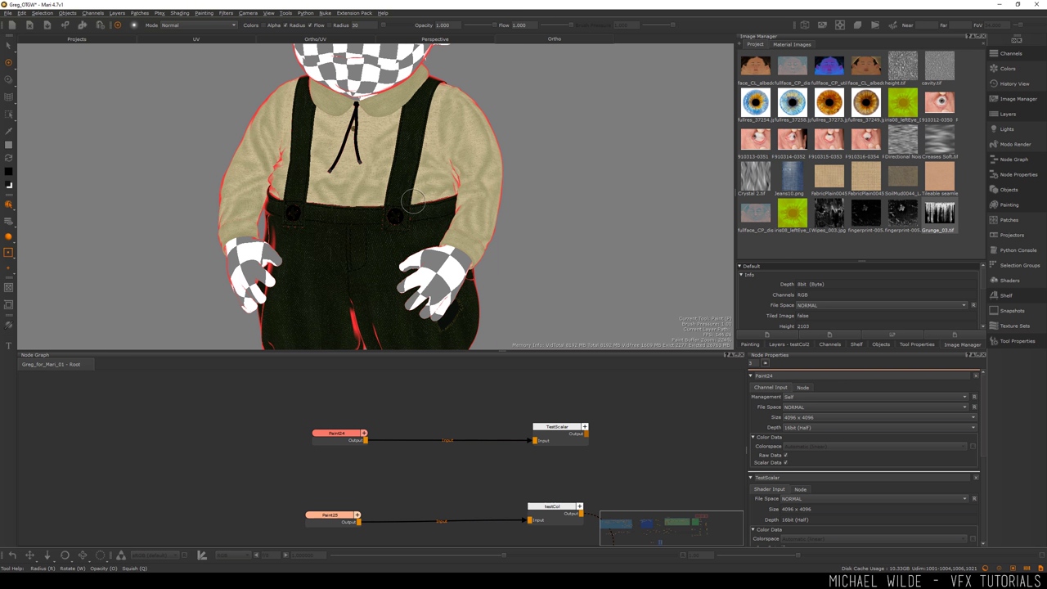
pyautogui.click(122, 555)
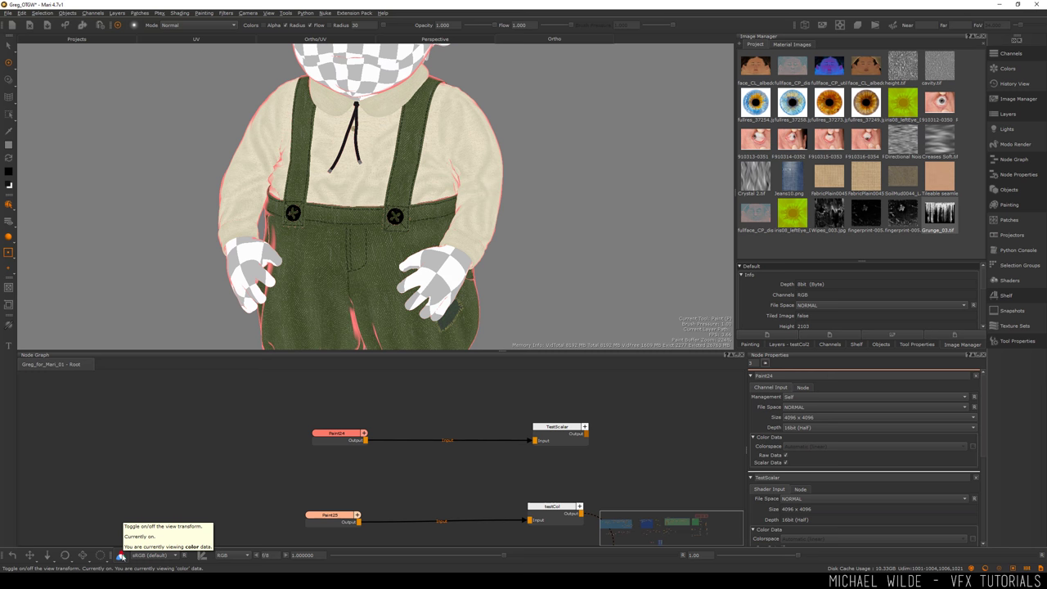
pyautogui.click(567, 433)
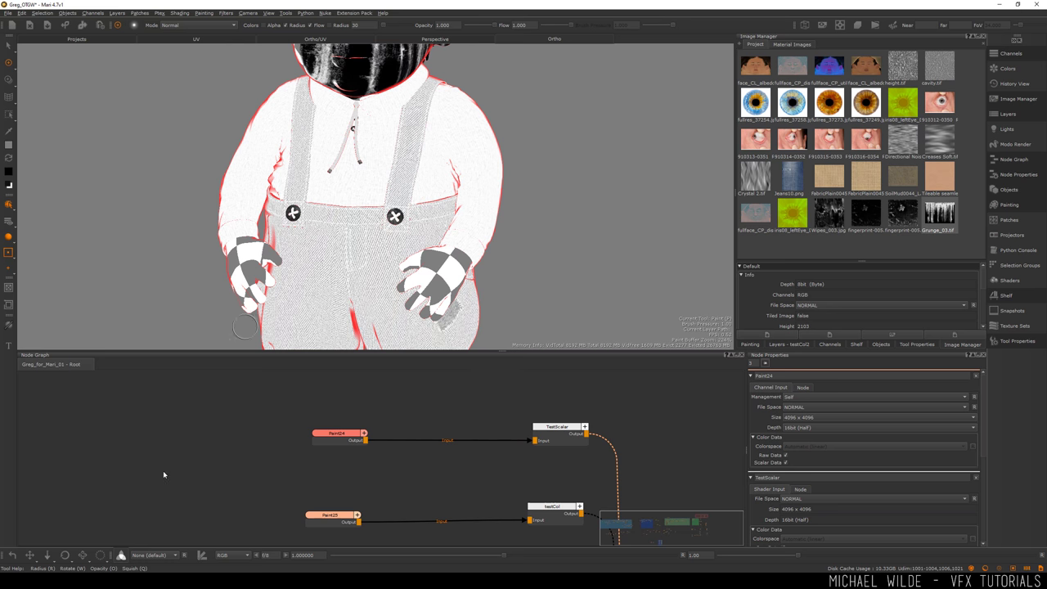
# Recentre the node graph and shift Paint22 left to tidy the Paint22 and Paint23 rows
pyautogui.moveTo(374, 147); pyautogui.dragTo(360, 292, button='middle')
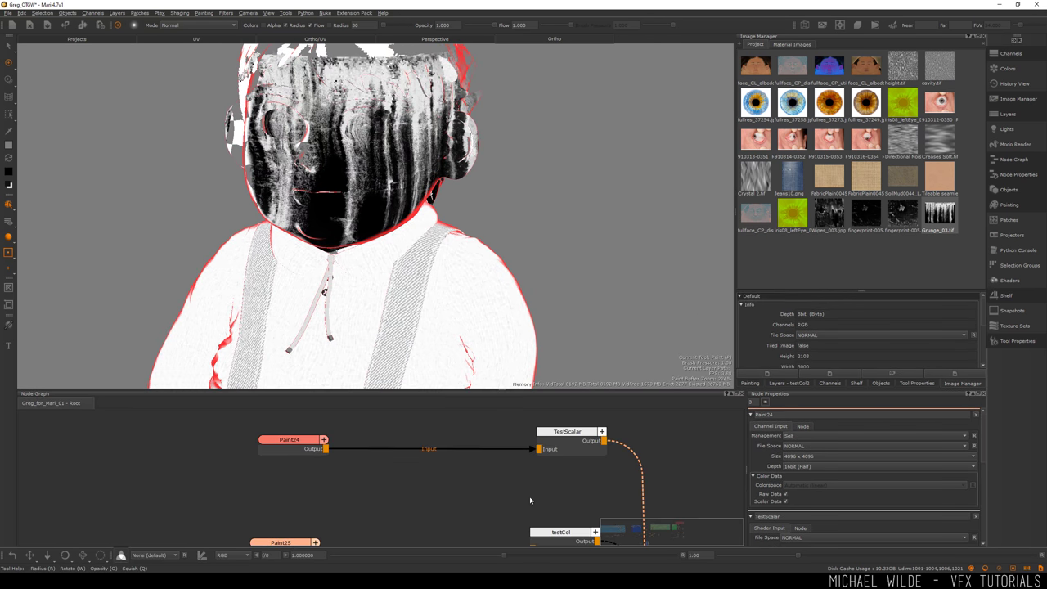
pyautogui.scroll(-3, 530, 499)
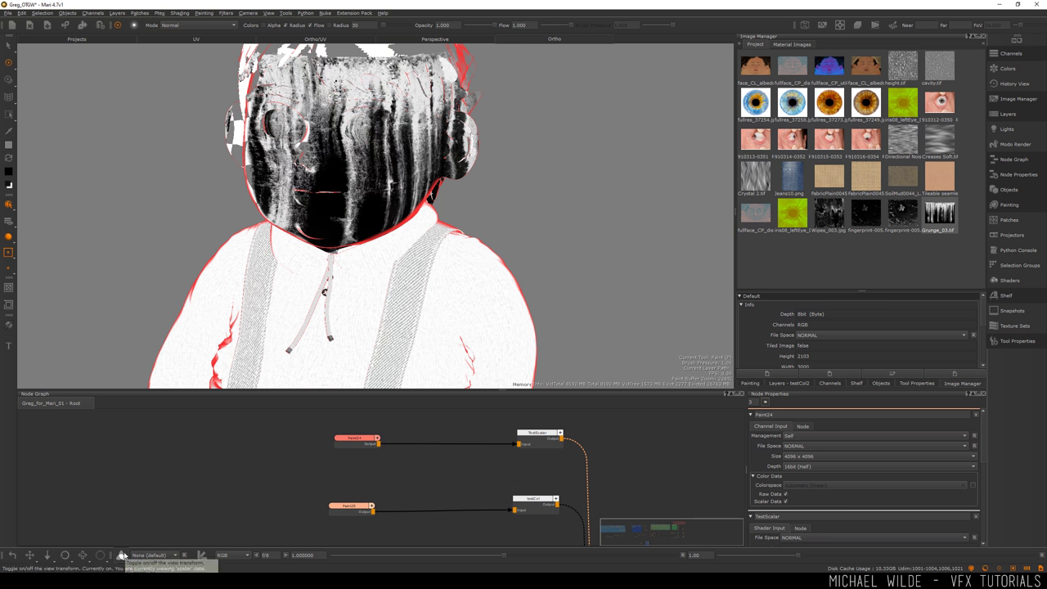
pyautogui.click(533, 498)
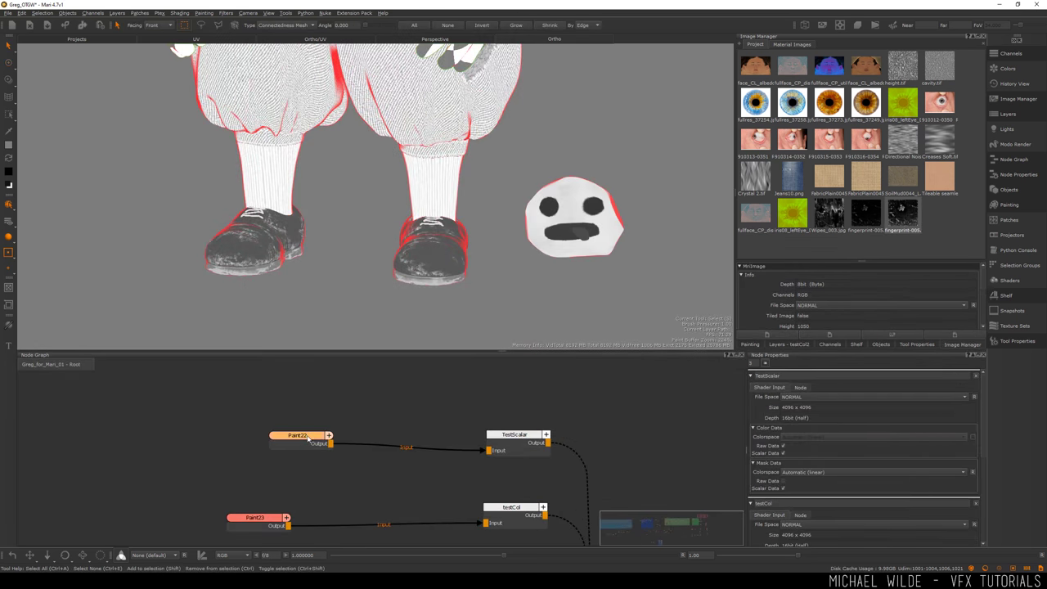
pyautogui.moveTo(344, 405); pyautogui.dragTo(437, 396, button='middle')
pyautogui.moveTo(374, 466); pyautogui.dragTo(341, 470)
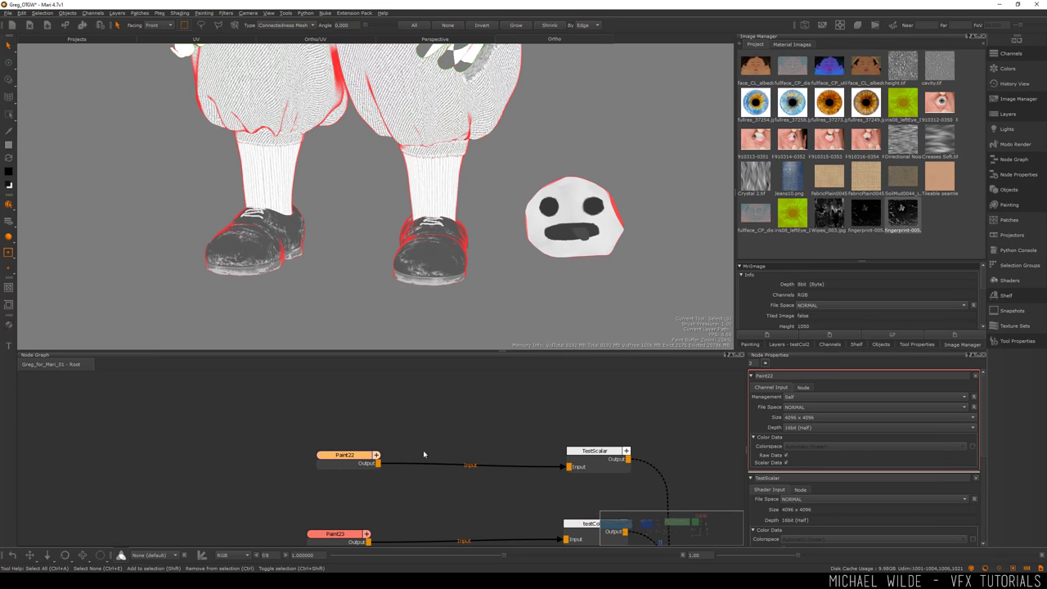
pyautogui.moveTo(609, 455); pyautogui.dragTo(554, 432, button='middle')
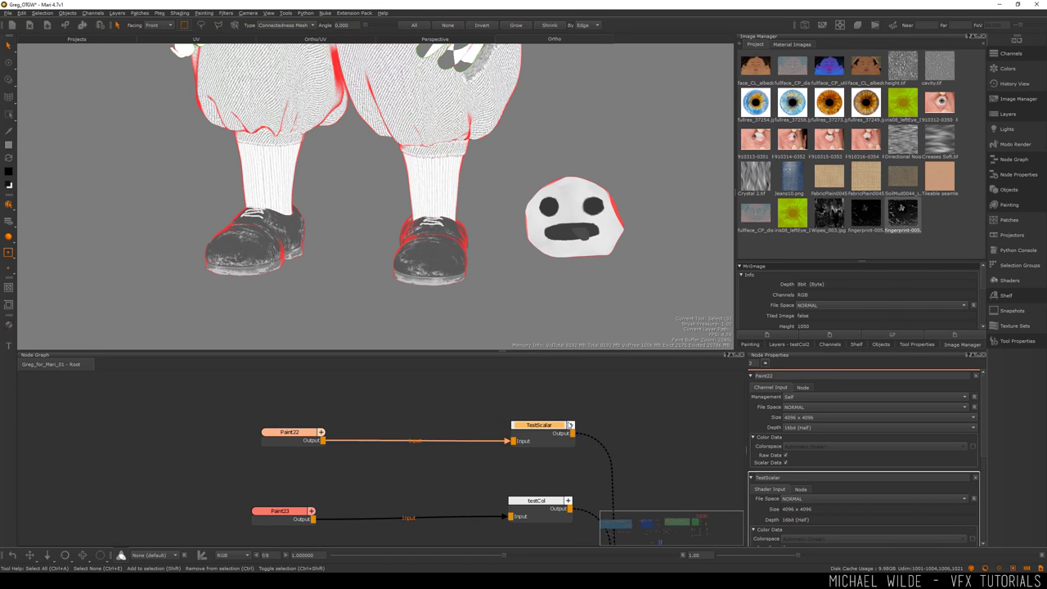
# Reposition TestScalar and Paint22 in the graph and clear the selection
pyautogui.moveTo(553, 432); pyautogui.dragTo(566, 418)
pyautogui.moveTo(281, 445); pyautogui.dragTo(284, 442)
pyautogui.click(480, 398)
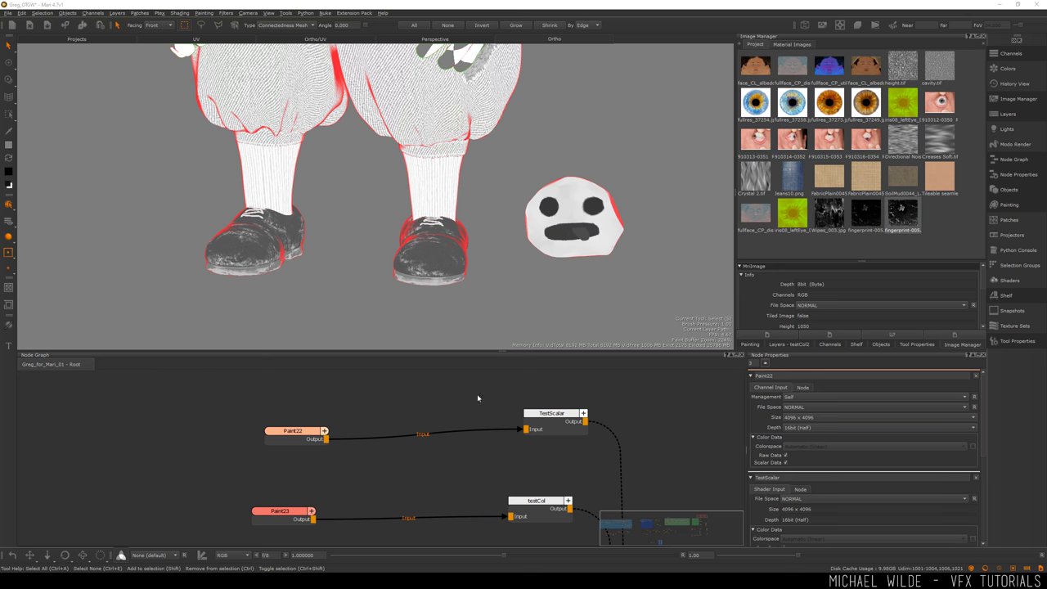
# Add a scalar-data paint node Paint24, then preview the fullres_37254 eye texture
pyautogui.press('p')
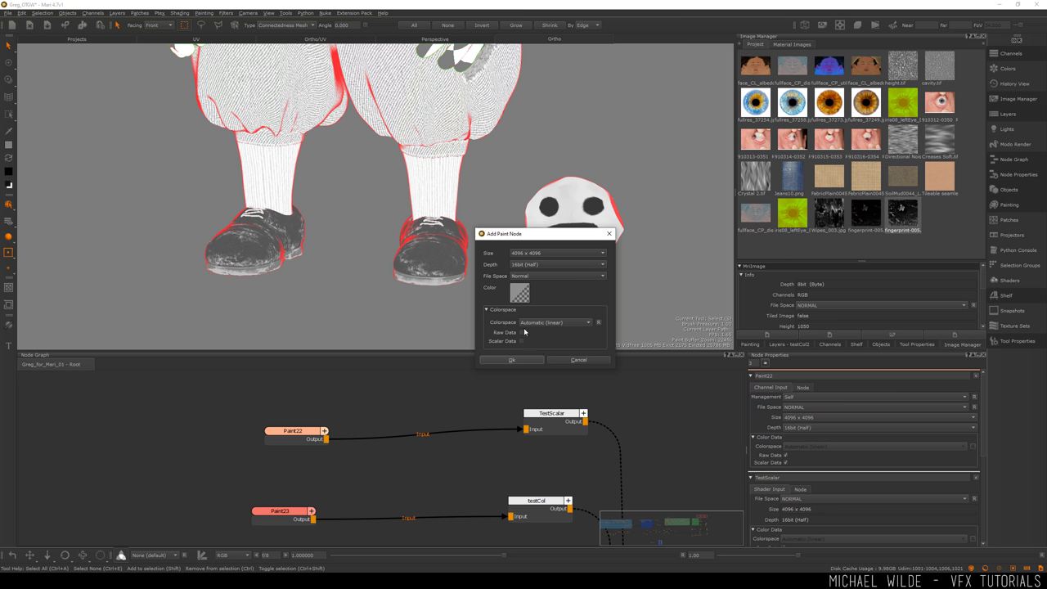
pyautogui.click(521, 342)
pyautogui.click(512, 360)
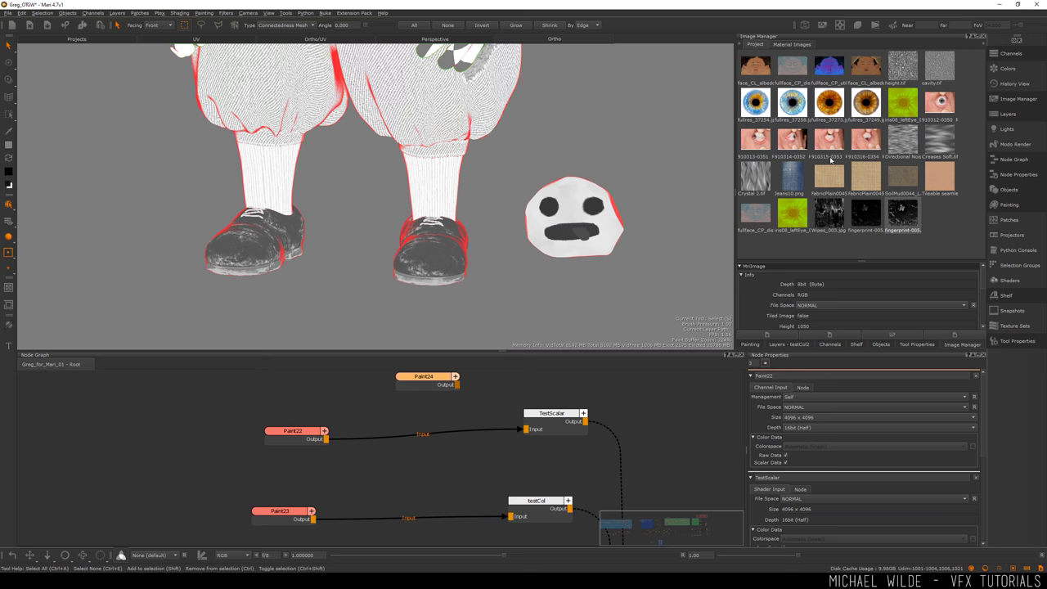
pyautogui.doubleClick(755, 102)
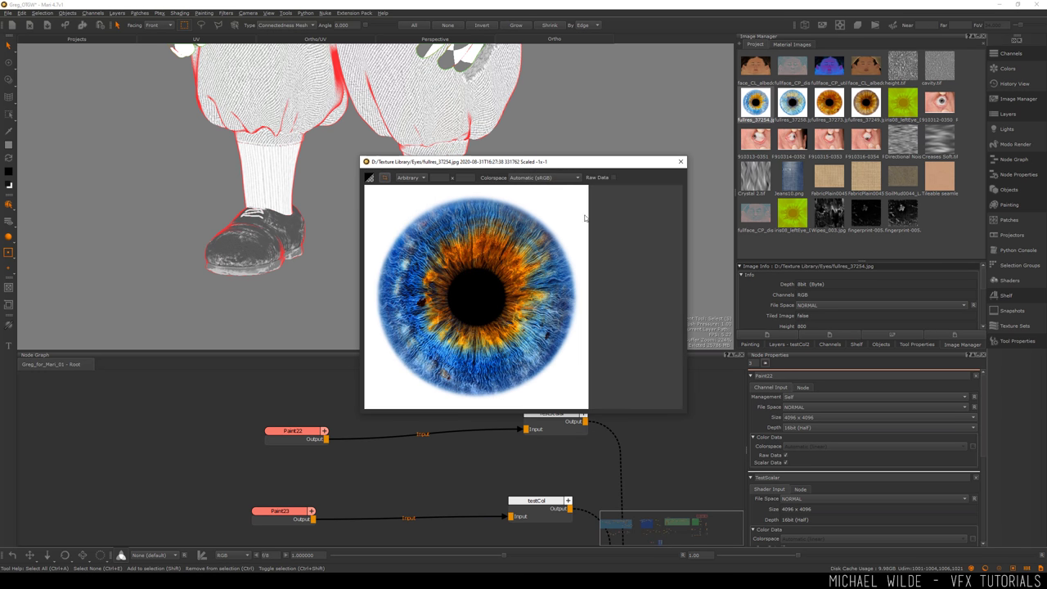
pyautogui.click(681, 163)
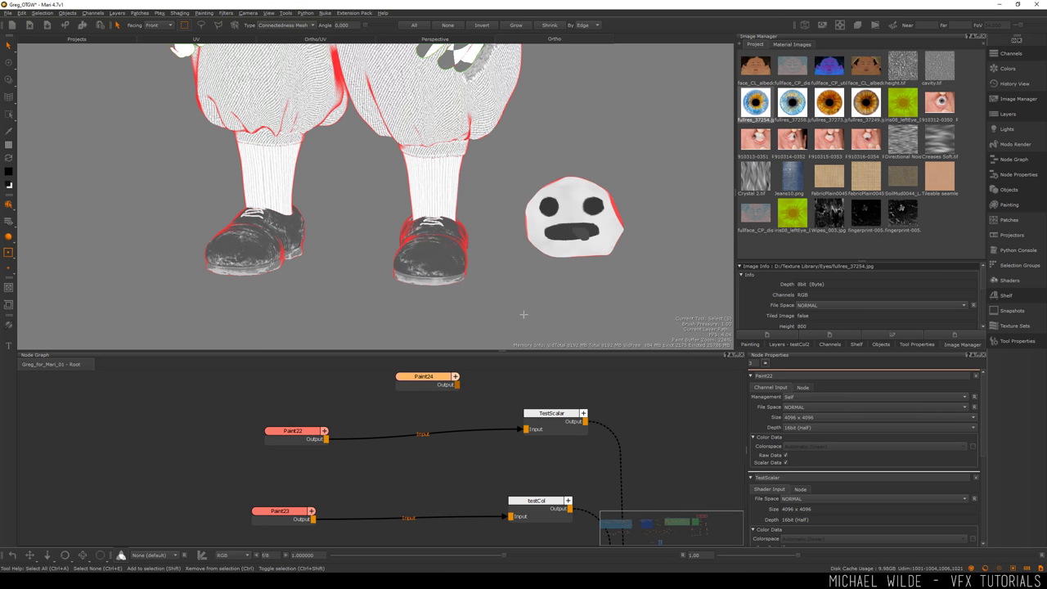
# Create the Paint25 paint node and place Paint24 just below it
pyautogui.press('p')
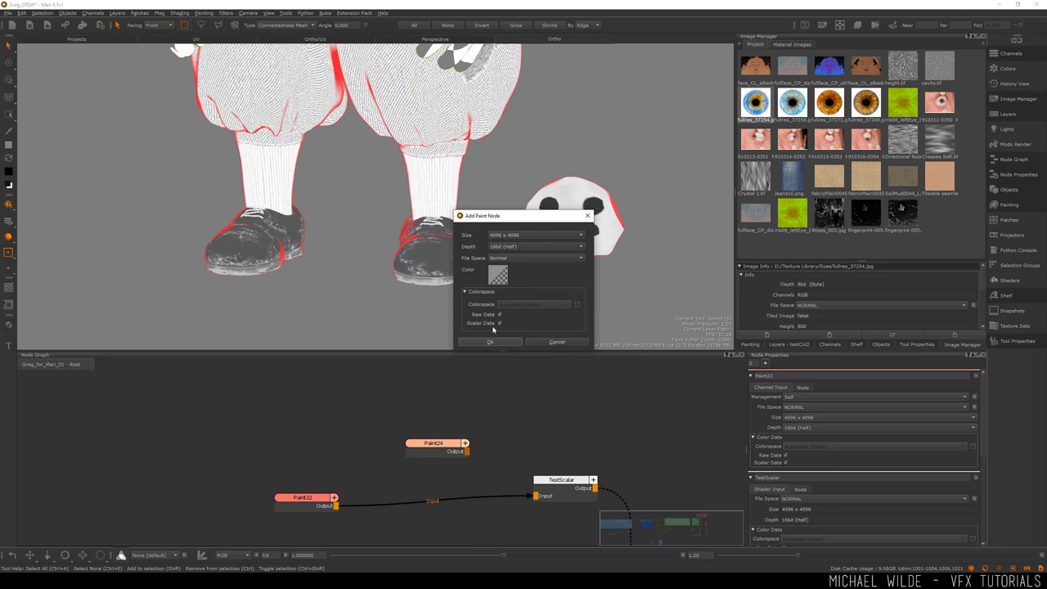
pyautogui.click(482, 343)
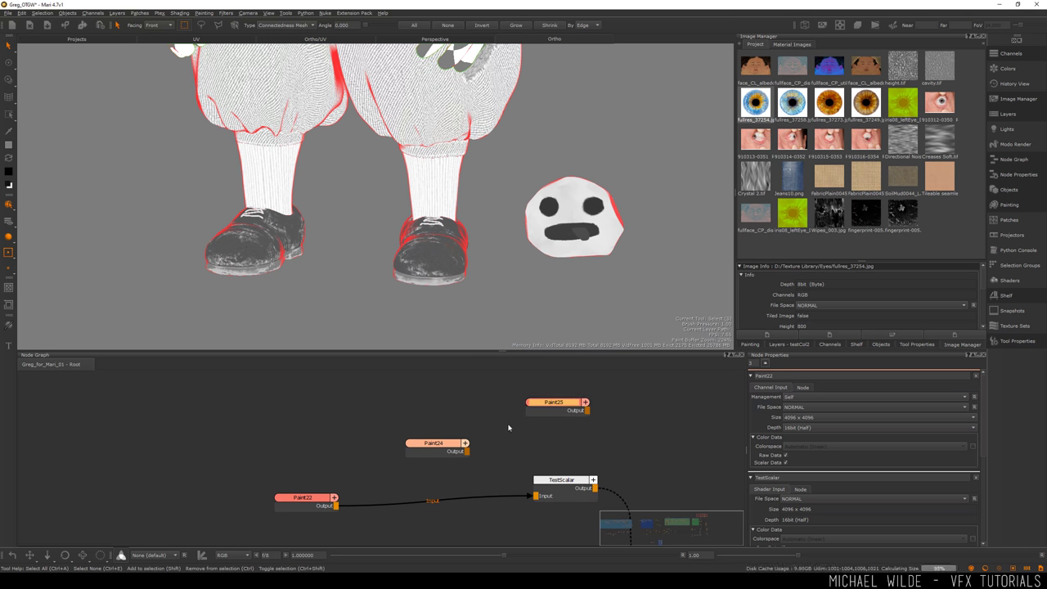
pyautogui.moveTo(557, 402); pyautogui.dragTo(552, 407)
pyautogui.moveTo(434, 443); pyautogui.dragTo(540, 437)
pyautogui.click(552, 413)
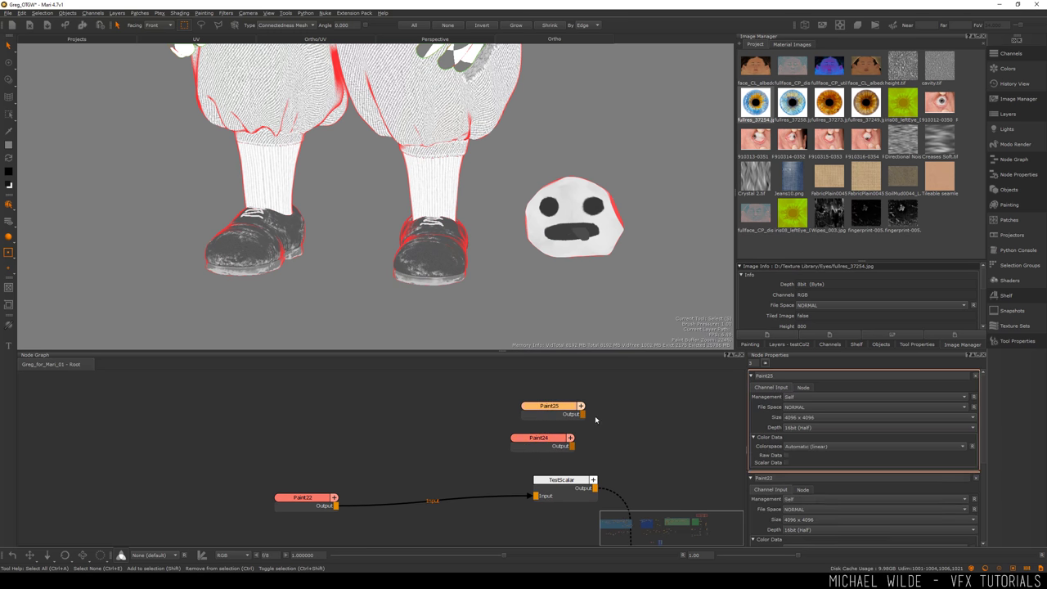
pyautogui.click(557, 393)
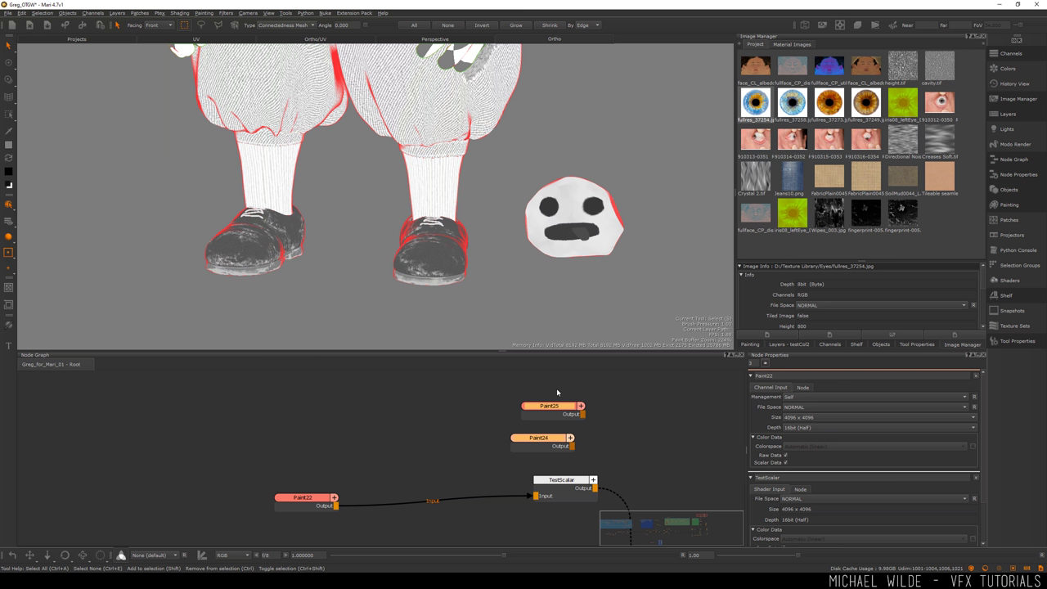
# Move Paint25 beside Paint22 and connect its output to testCol's Input
pyautogui.click(635, 434)
pyautogui.moveTo(636, 434)
pyautogui.mouseDown(button='middle')
pyautogui.moveTo(554, 456)
pyautogui.moveTo(591, 430)
pyautogui.mouseUp(button='middle')
pyautogui.moveTo(464, 439); pyautogui.dragTo(513, 417, button='middle')
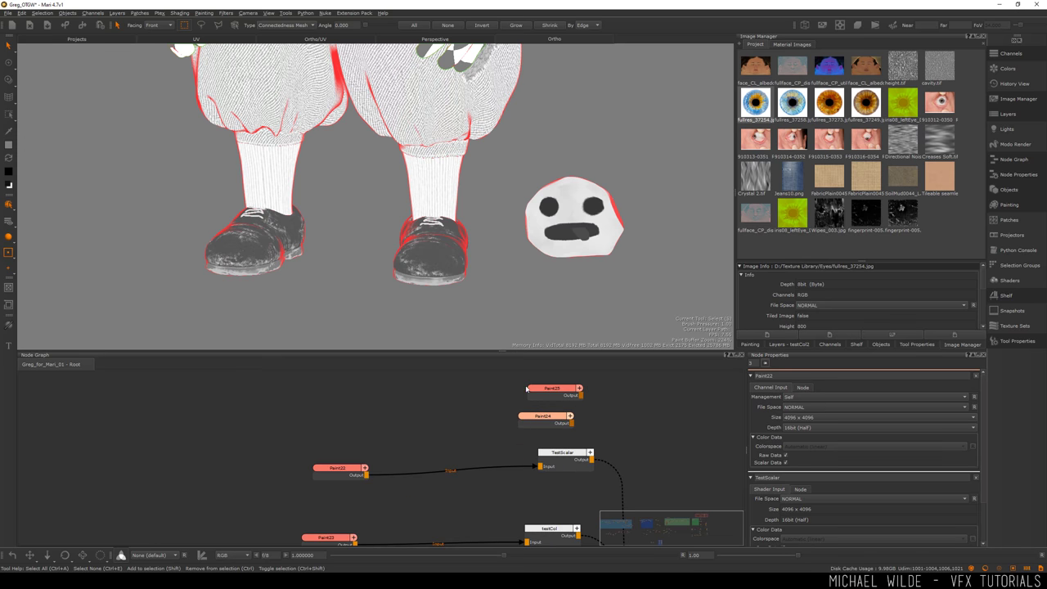
pyautogui.moveTo(527, 389); pyautogui.dragTo(455, 393)
pyautogui.moveTo(464, 456)
pyautogui.mouseDown(button='middle')
pyautogui.moveTo(455, 417)
pyautogui.moveTo(465, 432)
pyautogui.mouseUp(button='middle')
pyautogui.moveTo(399, 497); pyautogui.dragTo(463, 392, button='middle')
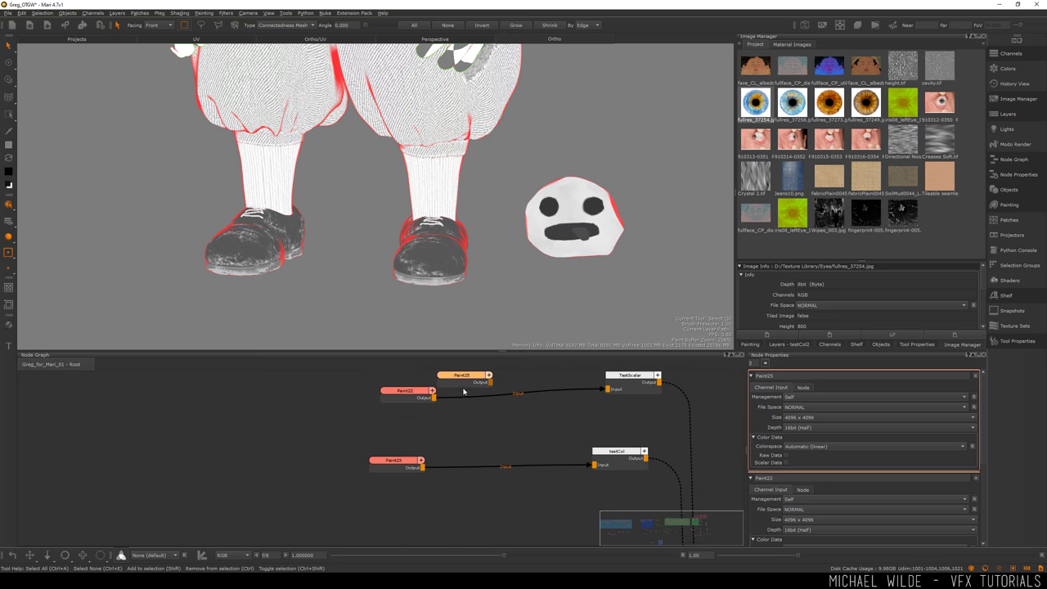
pyautogui.moveTo(463, 376)
pyautogui.mouseDown()
pyautogui.moveTo(407, 435)
pyautogui.moveTo(594, 472)
pyautogui.mouseUp()
pyautogui.moveTo(426, 438)
pyautogui.mouseDown()
pyautogui.moveTo(397, 482)
pyautogui.moveTo(415, 470)
pyautogui.mouseUp()
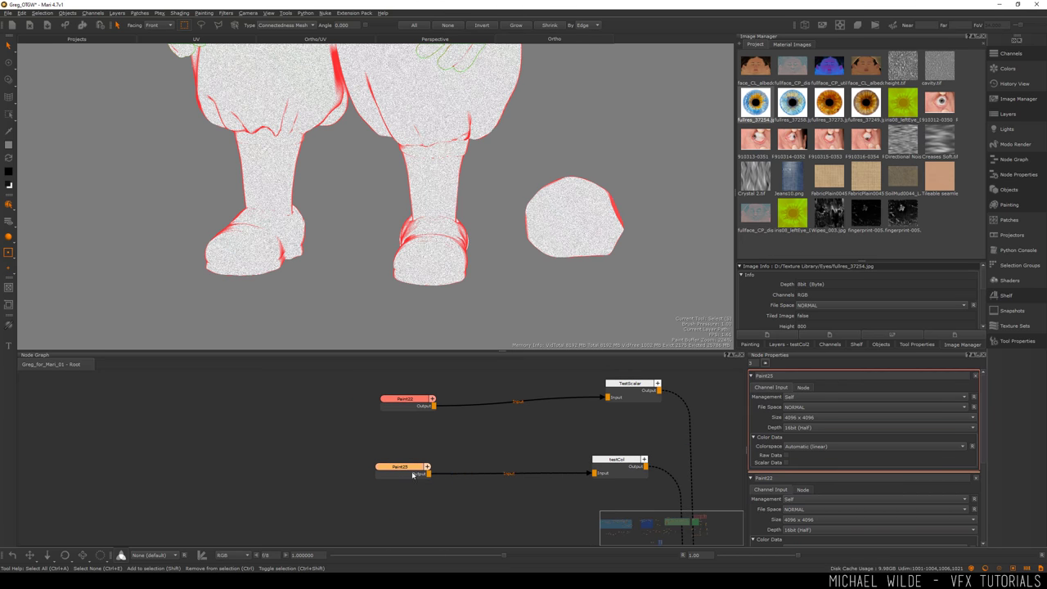
# Import all Greg_for_substace_01_COL patches into Paint25 with Automatic (sRGB) colourspace
pyautogui.rightClick(415, 470)
pyautogui.moveTo(471, 502)
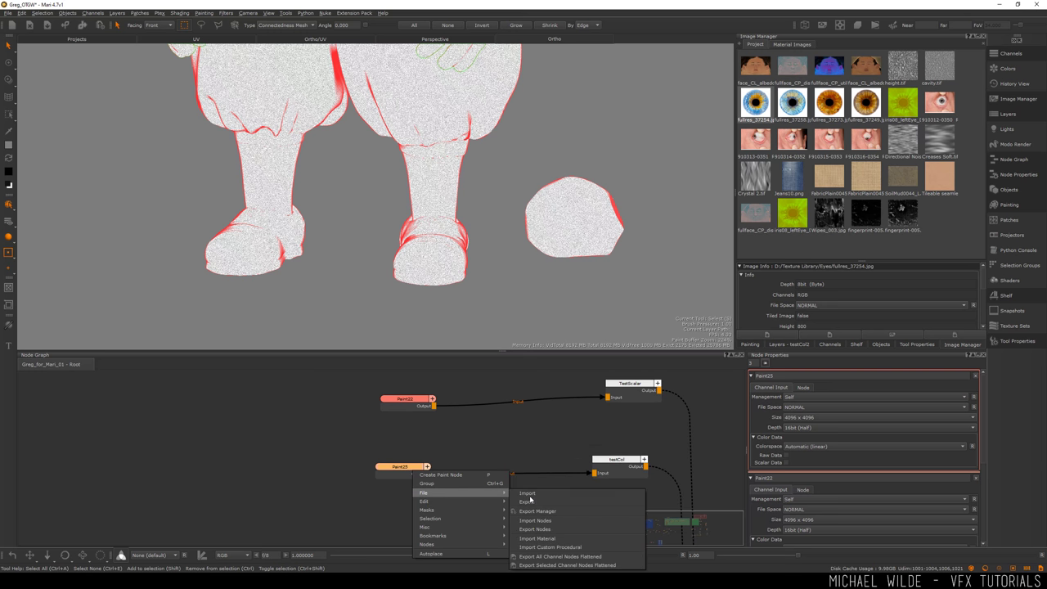
pyautogui.click(542, 492)
pyautogui.click(474, 251)
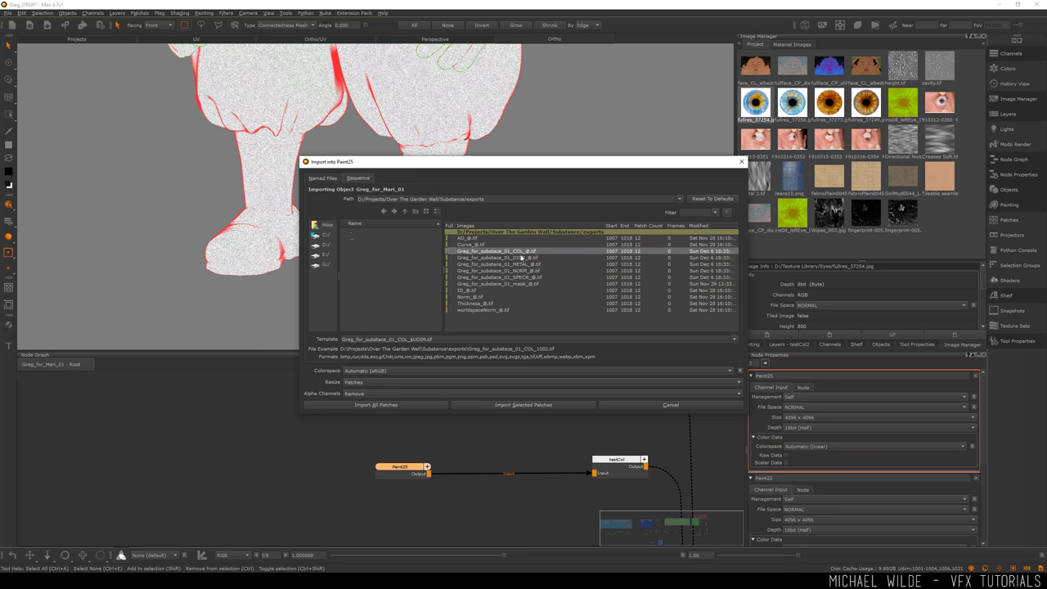
pyautogui.click(524, 257)
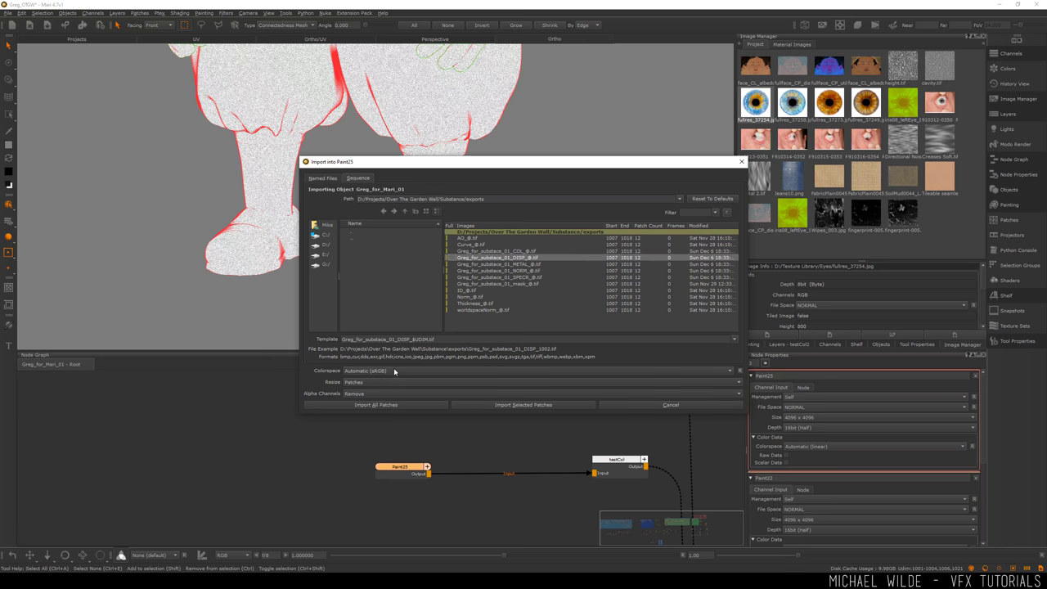
pyautogui.click(393, 371)
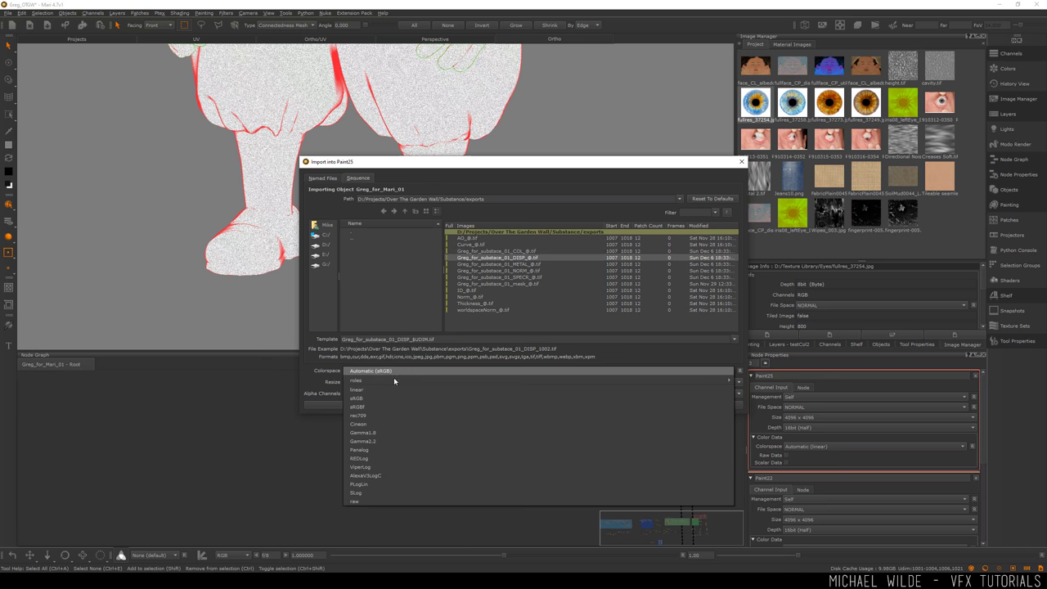
pyautogui.click(365, 390)
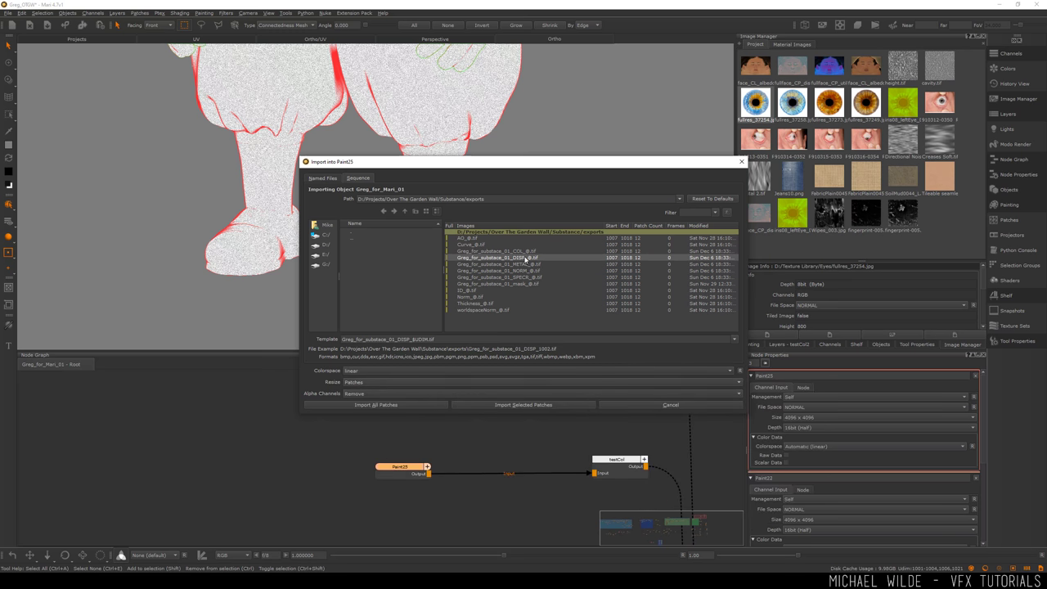
pyautogui.click(521, 265)
pyautogui.click(523, 271)
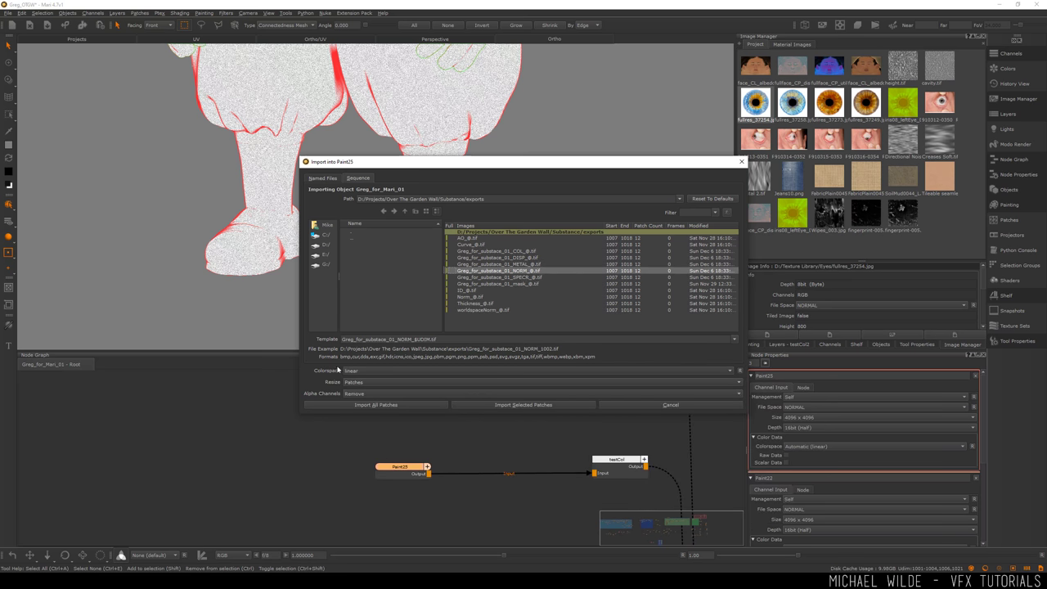
pyautogui.click(504, 256)
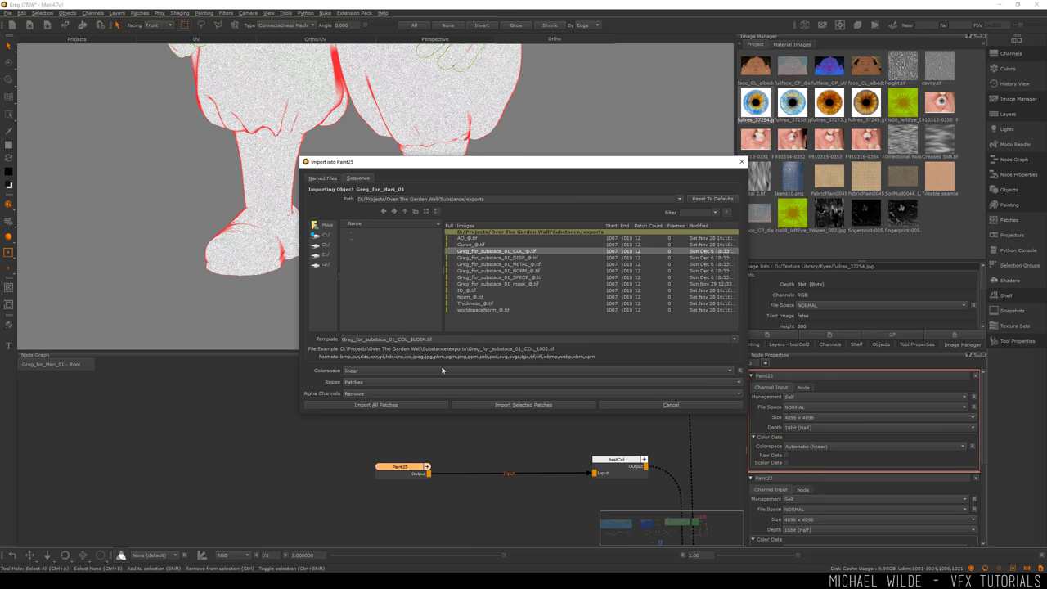
pyautogui.click(375, 369)
pyautogui.click(393, 411)
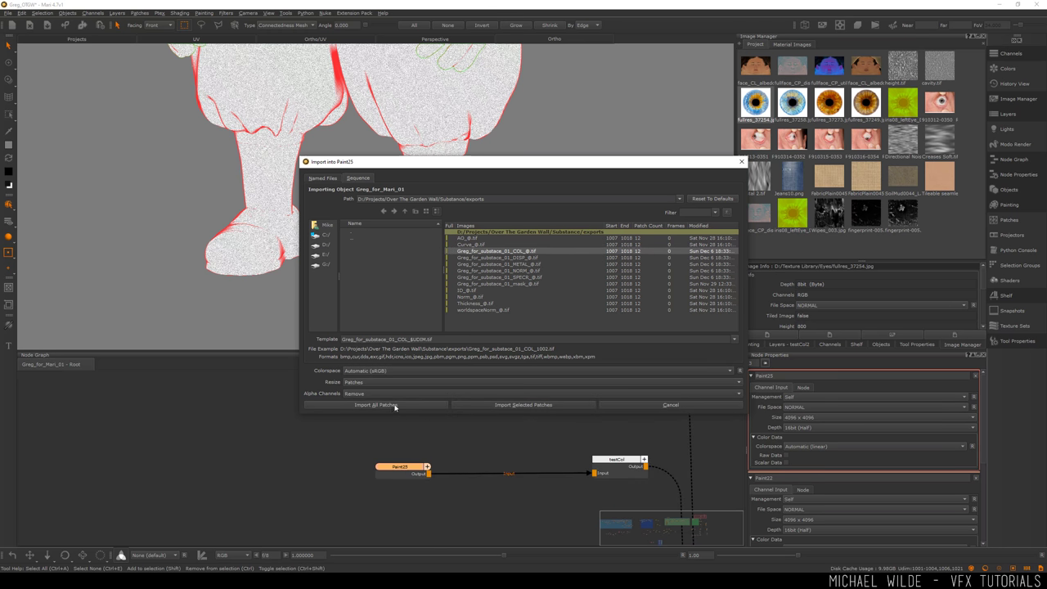
pyautogui.click(394, 406)
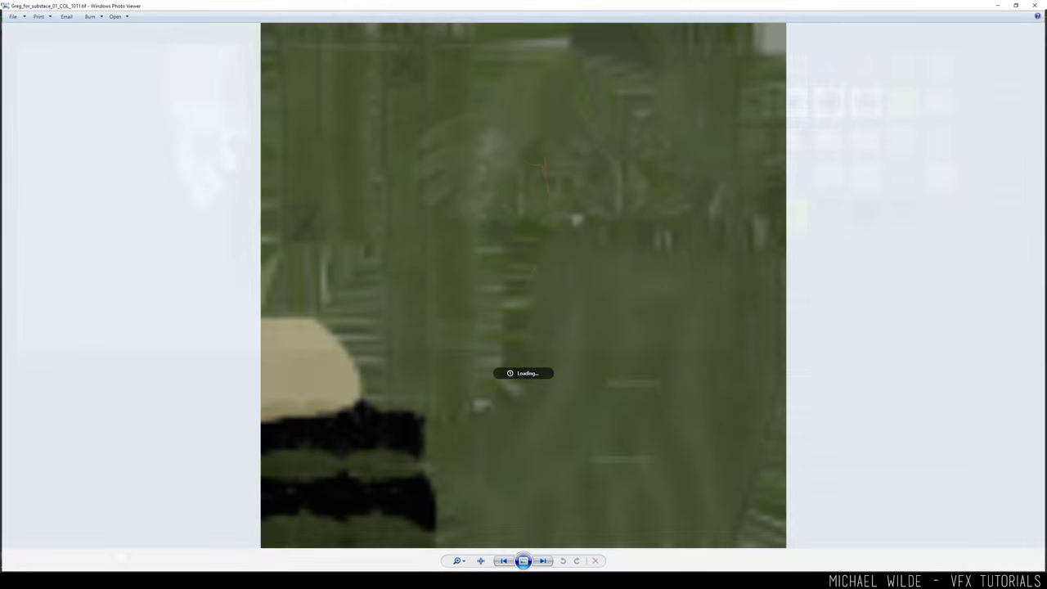
# Shrink the Photo Viewer window showing COL_1011.tif and place it beside the Mari model
pyautogui.moveTo(512, 6); pyautogui.dragTo(785, 81)
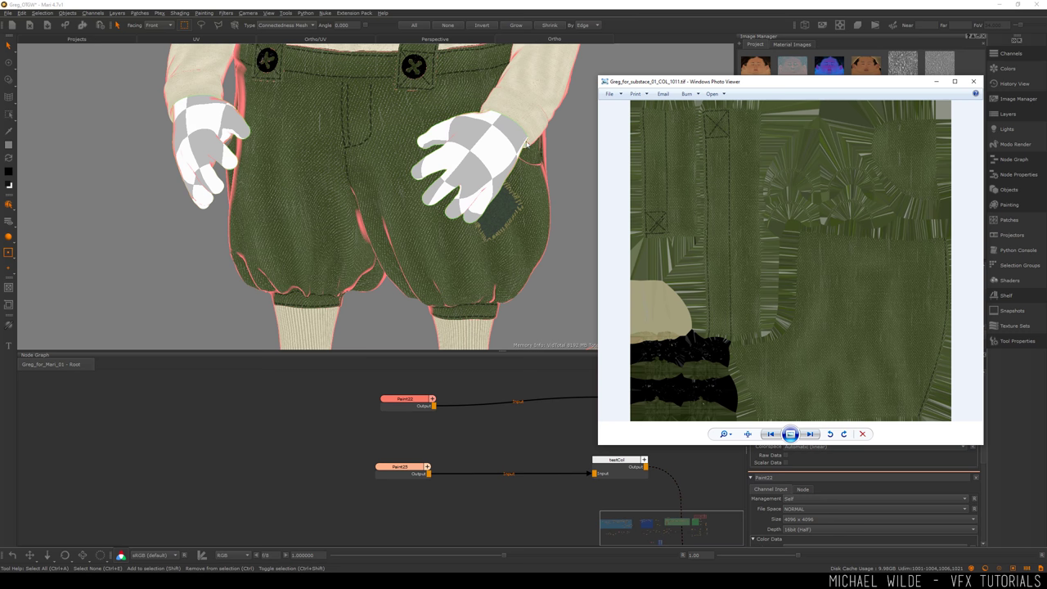
# Re-import all COL patches into Paint25 as linear and orbit Greg to compare shading
pyautogui.rightClick(411, 466)
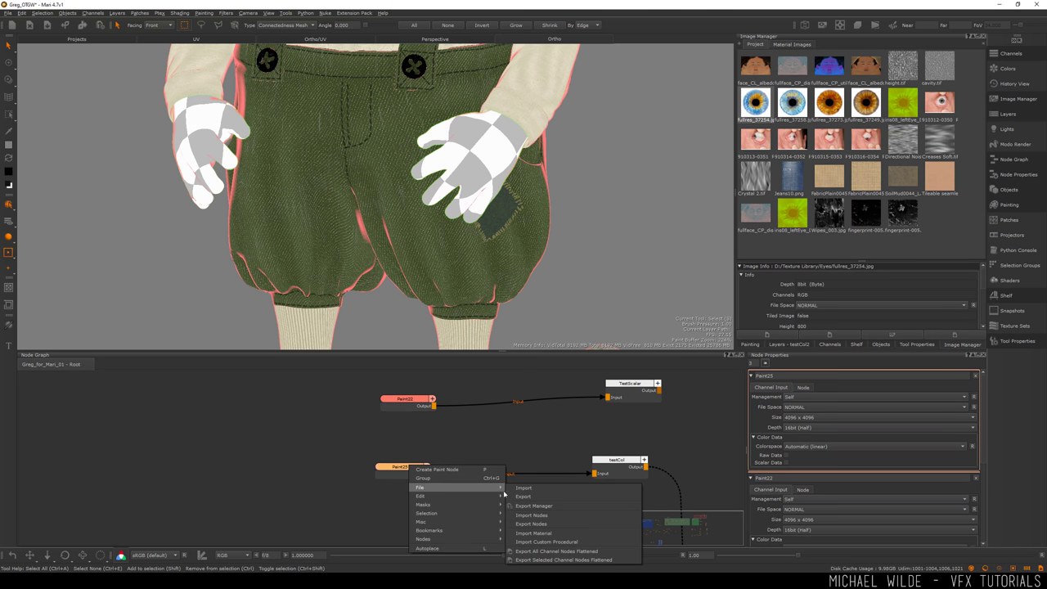
pyautogui.click(523, 488)
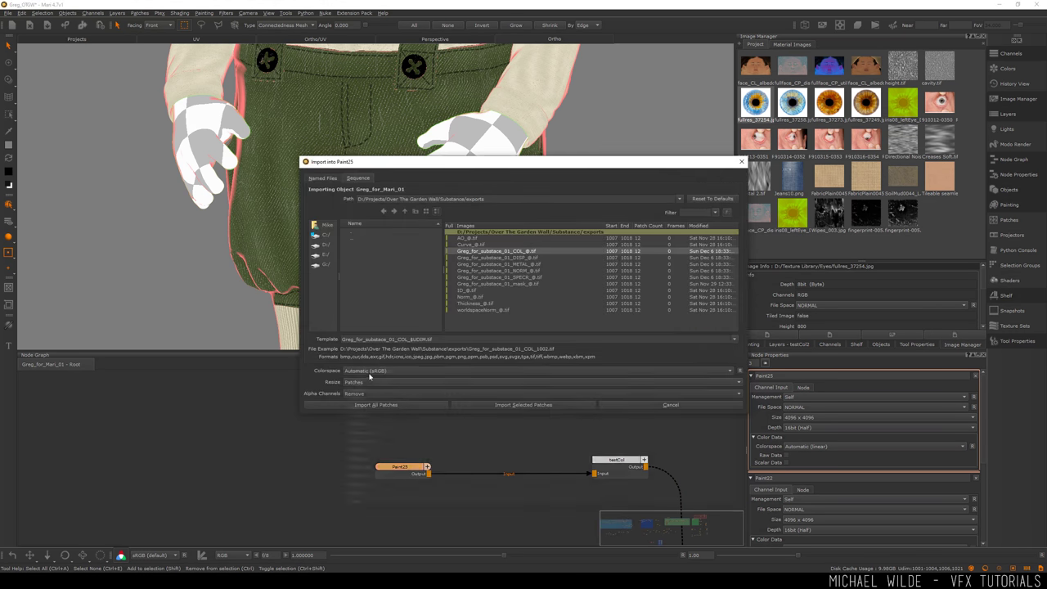
pyautogui.click(369, 373)
pyautogui.click(381, 409)
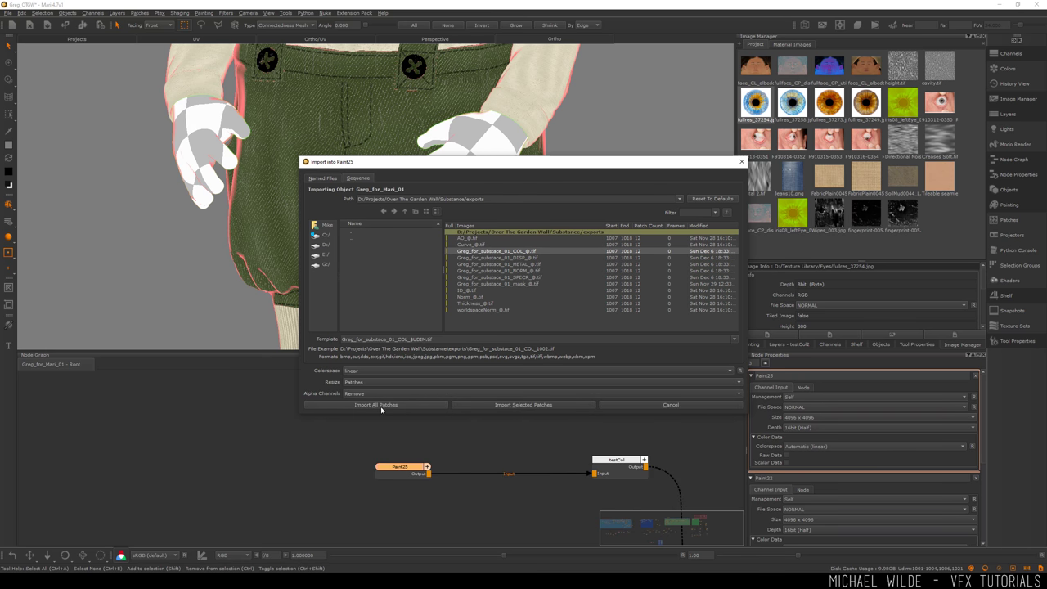
pyautogui.click(379, 406)
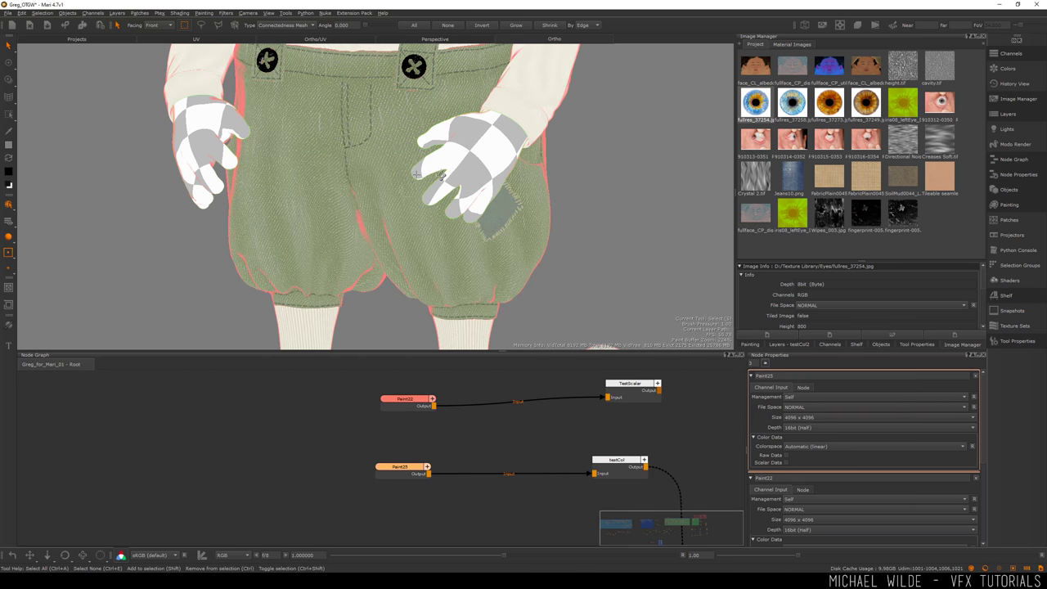
pyautogui.keyDown('alt'); pyautogui.moveTo(416, 173); pyautogui.dragTo(542, 219); pyautogui.keyUp('alt')
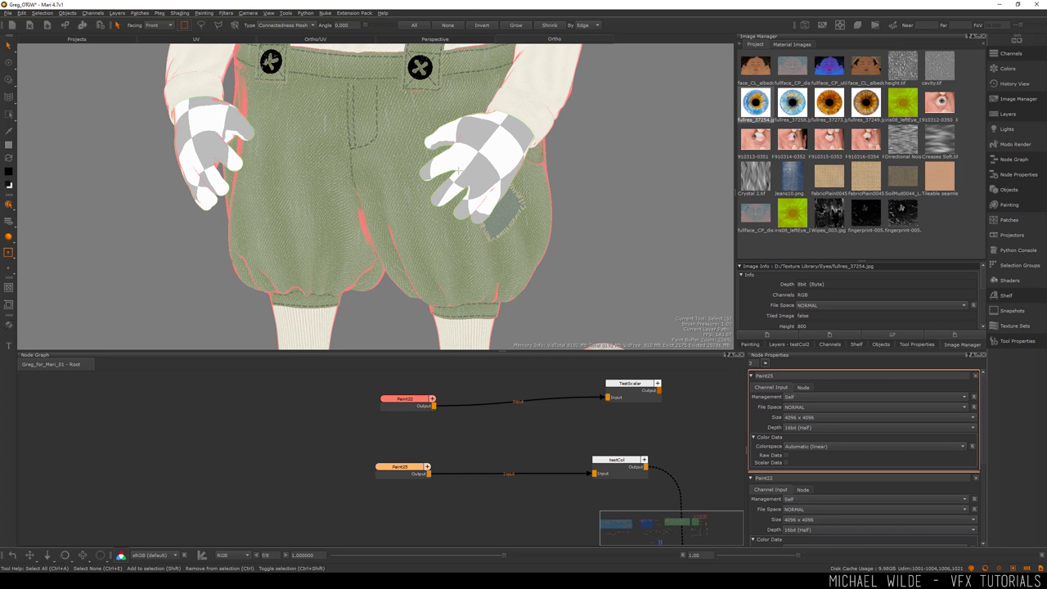
pyautogui.moveTo(394, 473); pyautogui.dragTo(398, 479)
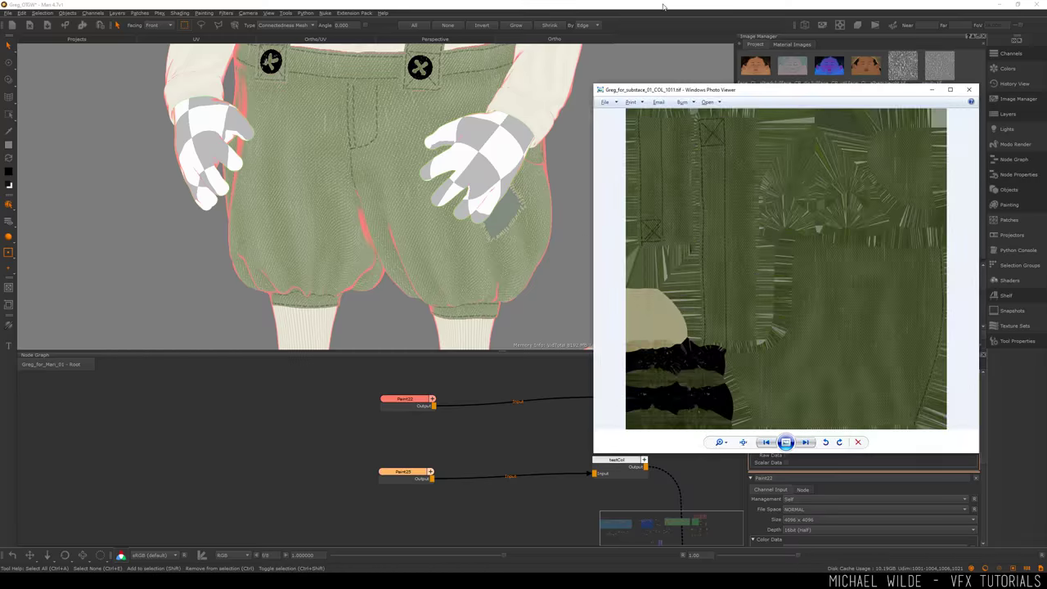
# Return to Mari and select the testCol node to see its Automatic (linear) colour data
pyautogui.click(667, 4)
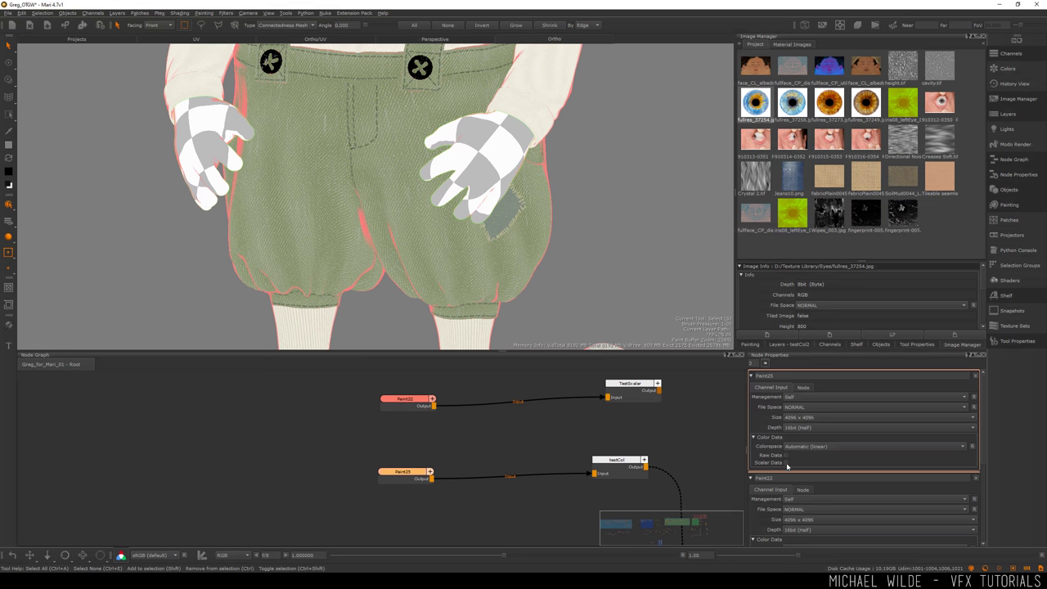
pyautogui.click(607, 461)
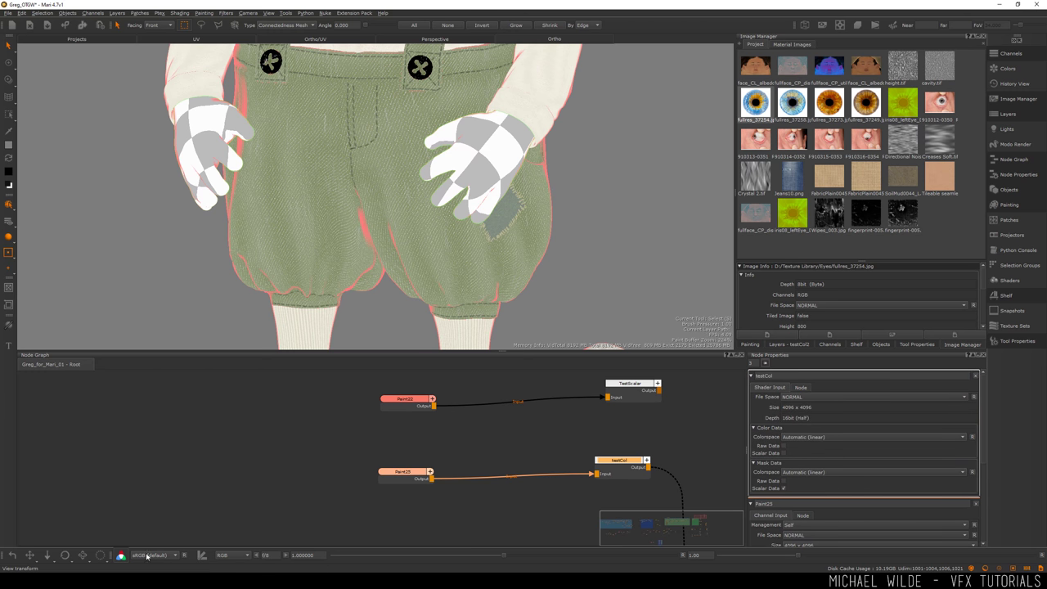
# Create a new Paint24 paint node and connect it into TestScalar
pyautogui.rightClick(400, 475)
pyautogui.press('Escape')
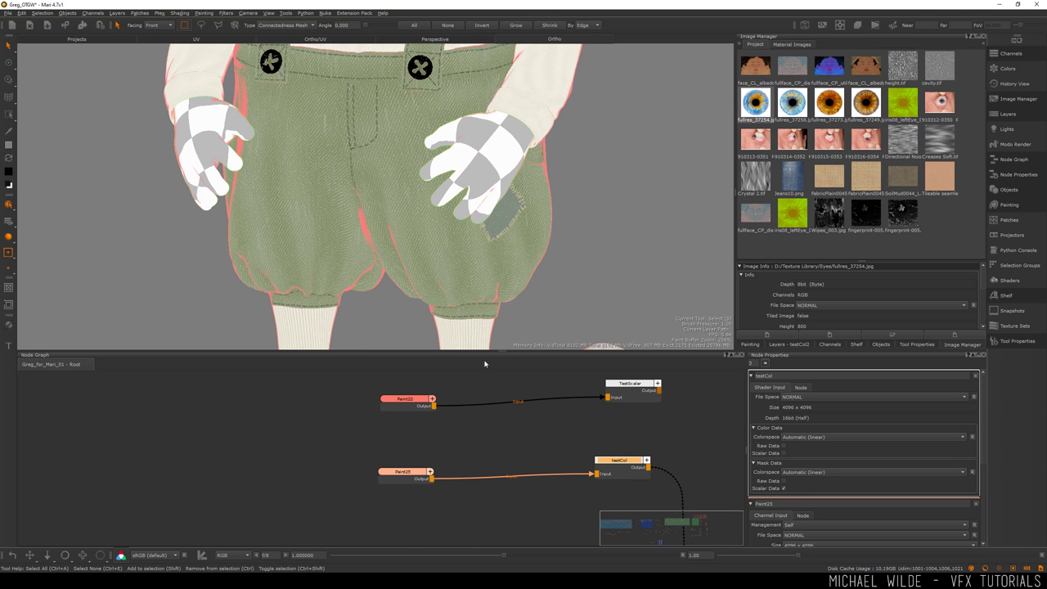
pyautogui.rightClick(408, 473)
pyautogui.click(433, 494)
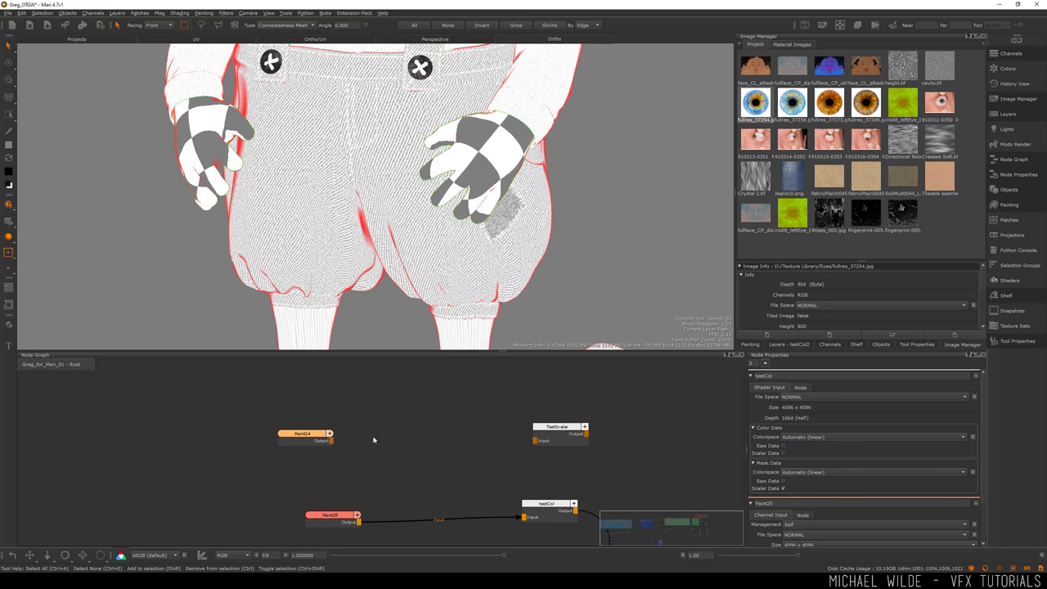
pyautogui.moveTo(308, 443); pyautogui.dragTo(348, 443)
# Import the SPECR map sequence into Paint24 as Automatic (raw), importing all patches
pyautogui.rightClick(349, 442)
pyautogui.moveTo(409, 461)
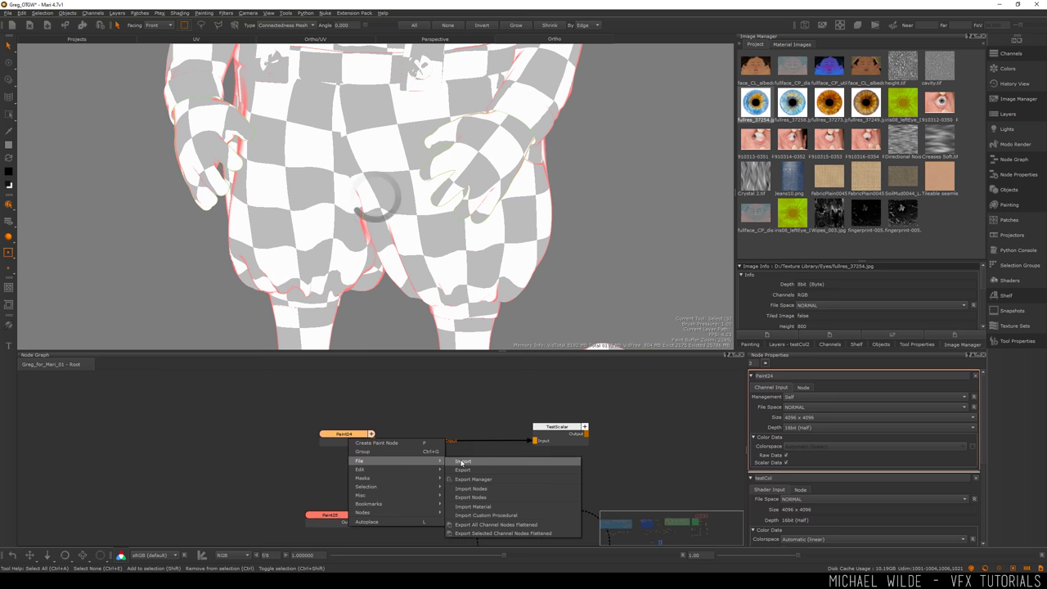
pyautogui.click(463, 463)
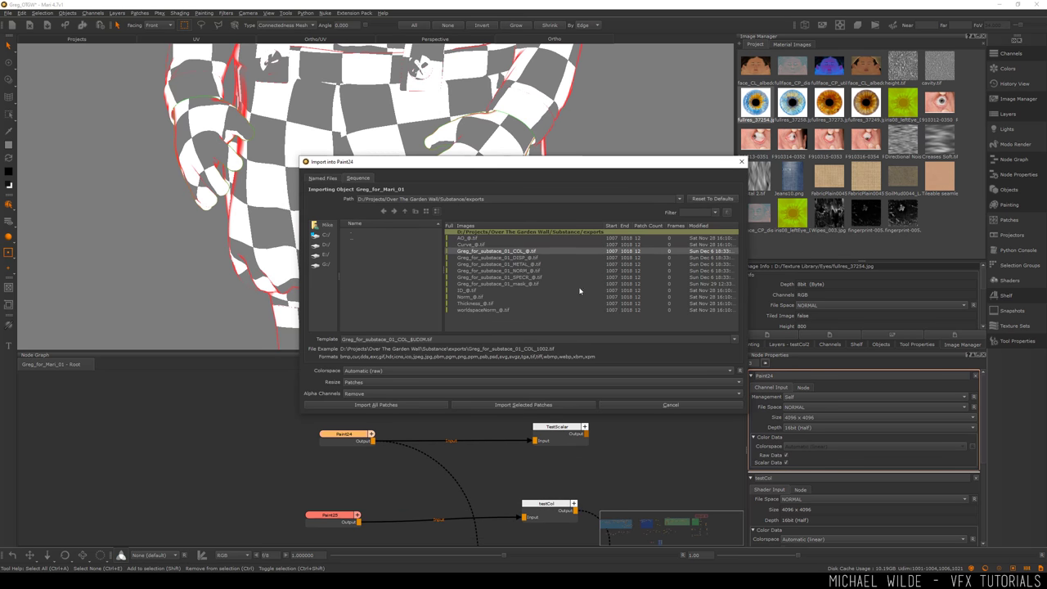
pyautogui.click(514, 278)
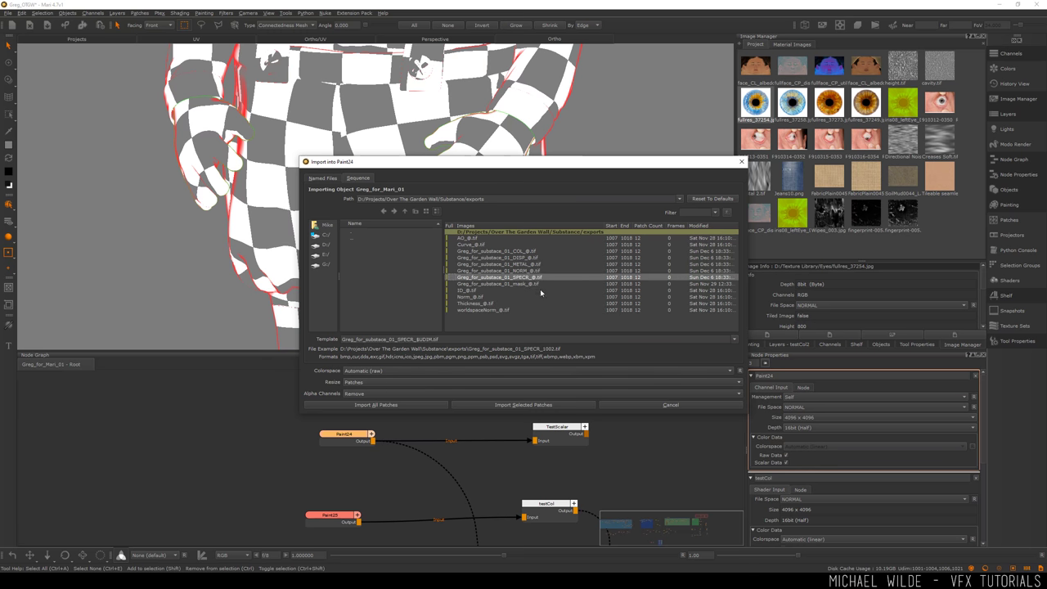
pyautogui.click(385, 372)
pyautogui.click(386, 373)
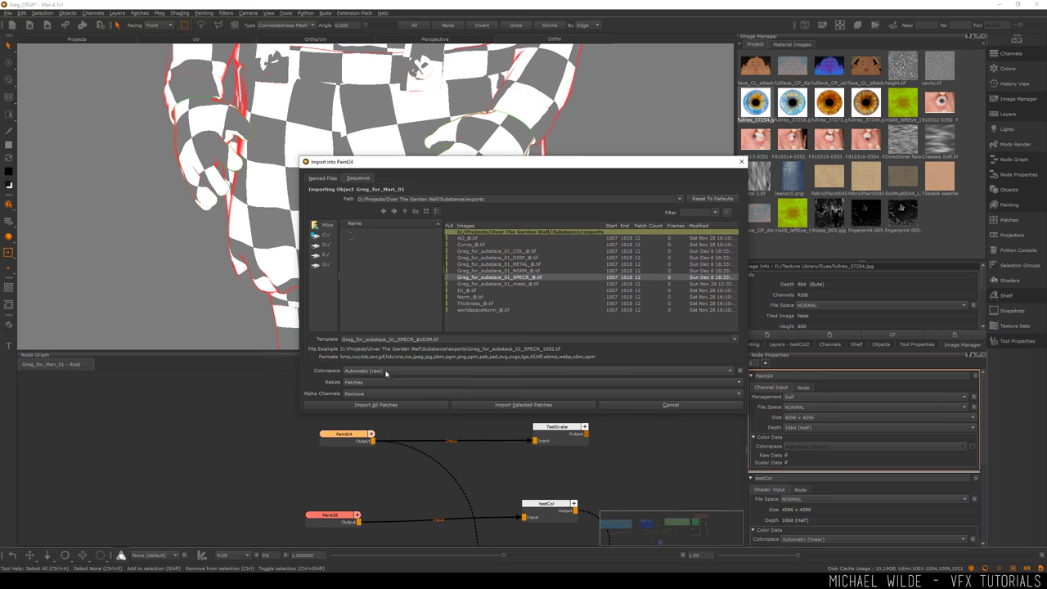
pyautogui.click(386, 373)
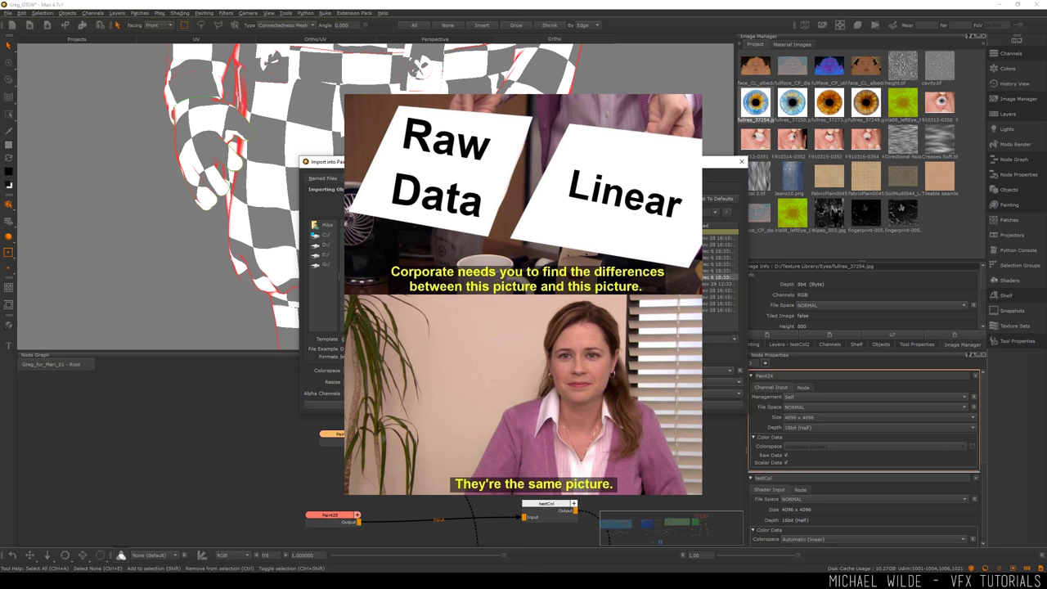
pyautogui.click(322, 403)
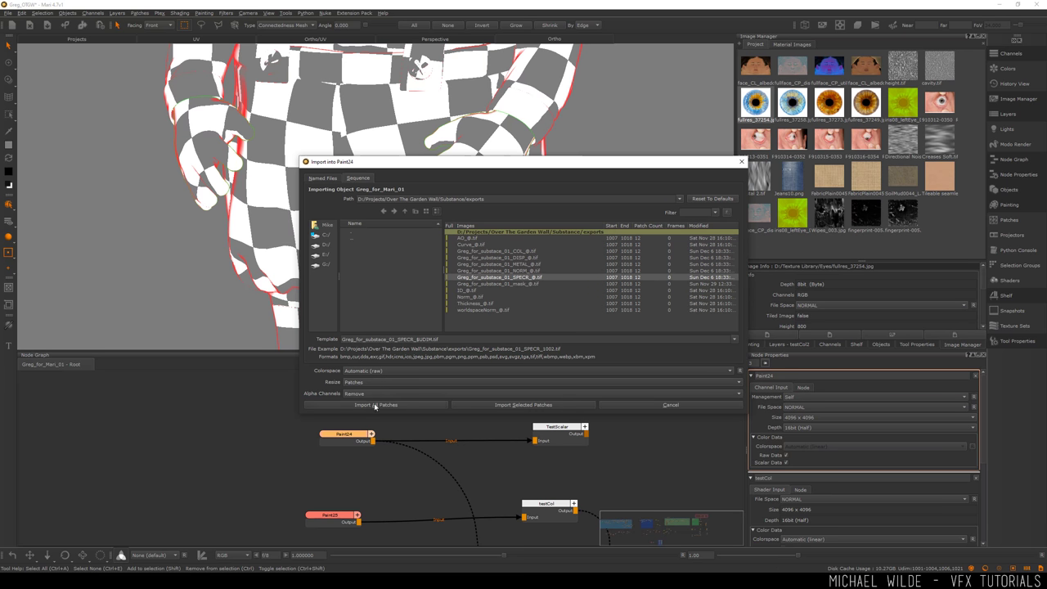
pyautogui.click(354, 405)
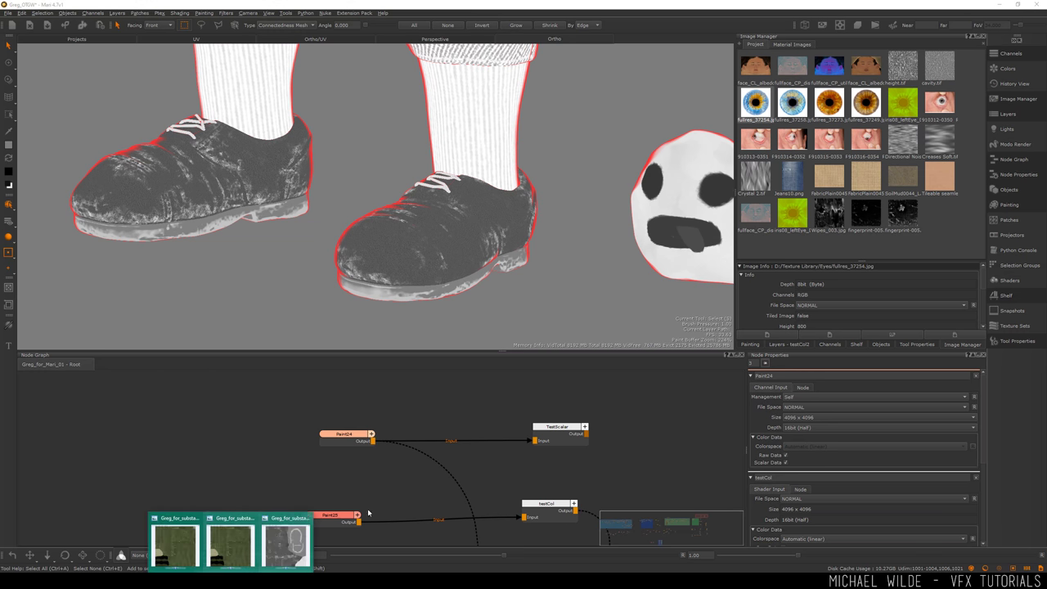
# Compare the shoes with Greg_for_substace_01_SPECR_1015.tif in Photo Viewer, then zoom the viewport out
pyautogui.click(281, 536)
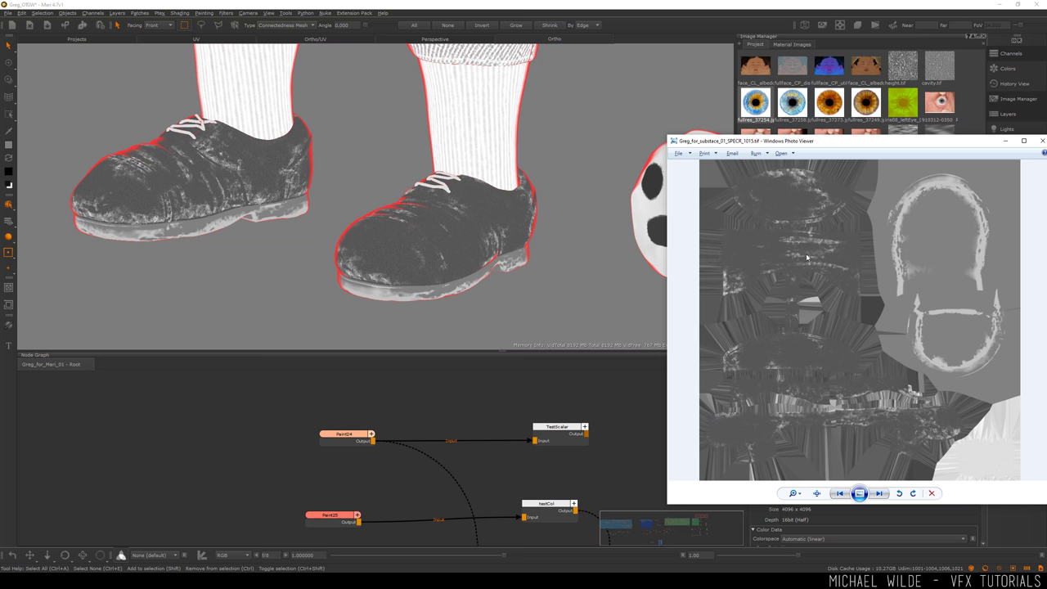
pyautogui.press('Escape')
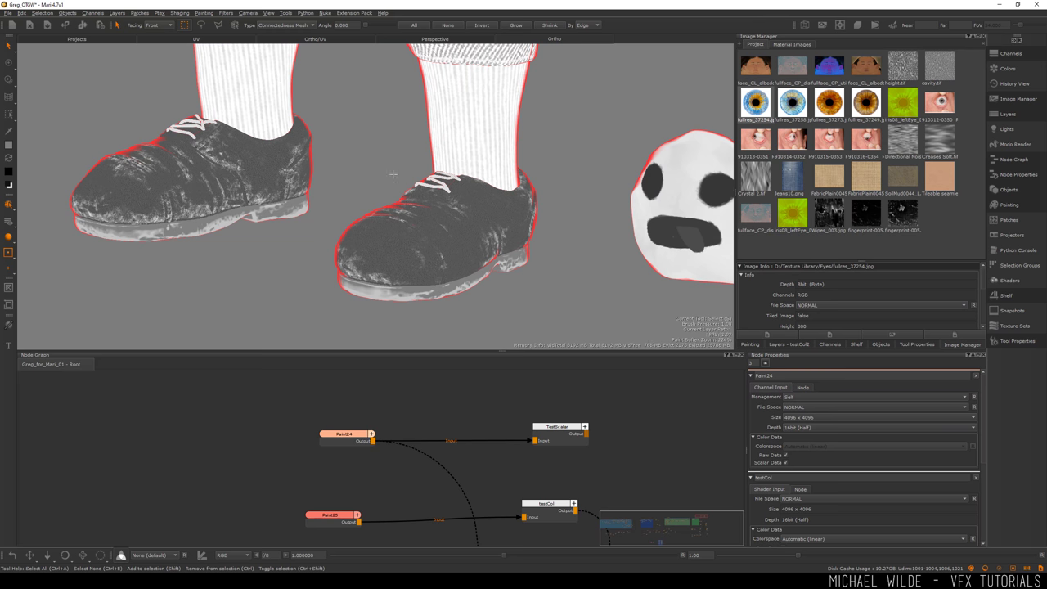
pyautogui.scroll(-3, 463, 211)
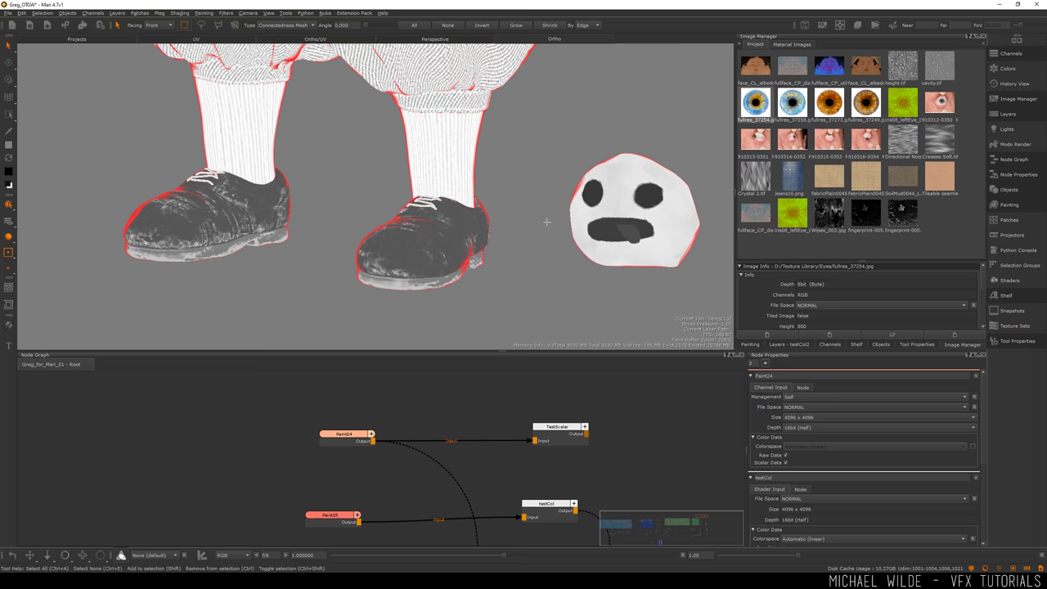
# Check the Paint24 and TestScalar node properties and nudge Paint24 slightly in the graph
pyautogui.click(346, 444)
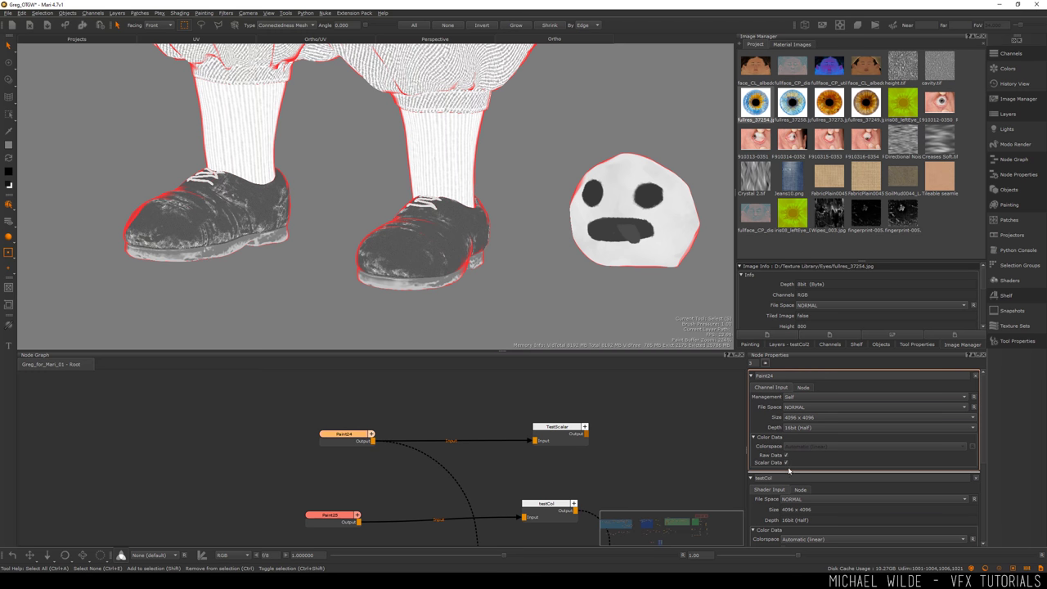
pyautogui.click(562, 428)
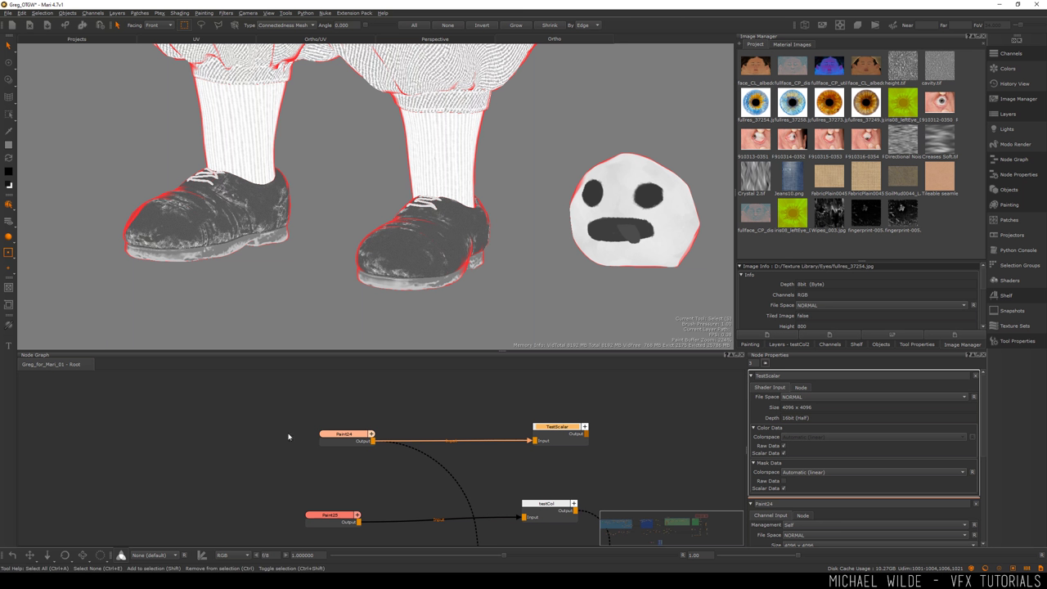
pyautogui.moveTo(339, 448)
pyautogui.mouseDown()
pyautogui.moveTo(350, 417)
pyautogui.moveTo(344, 451)
pyautogui.mouseUp()
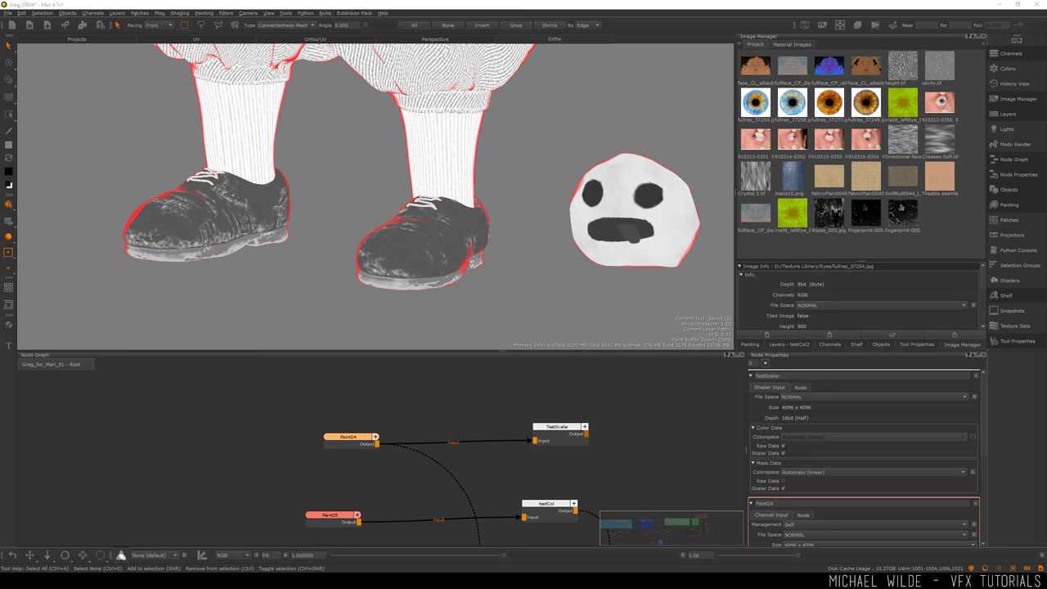
# Preview Grunge_03.tif at full size from the Grime & Dirt & Grunge folder
pyautogui.hotkey('alt', 'Tab')
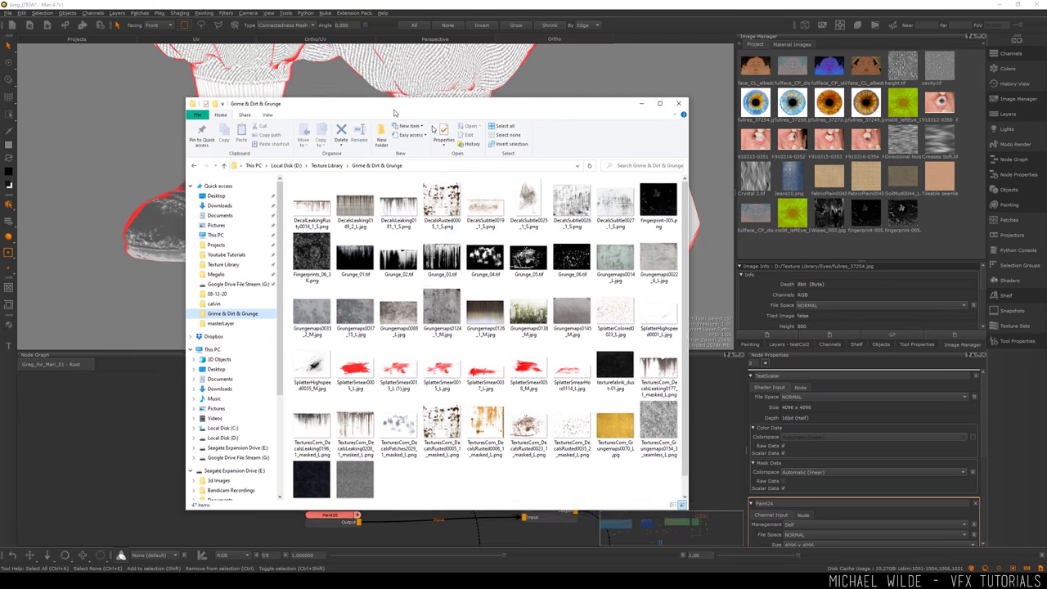
pyautogui.click(448, 267)
pyautogui.doubleClick(453, 270)
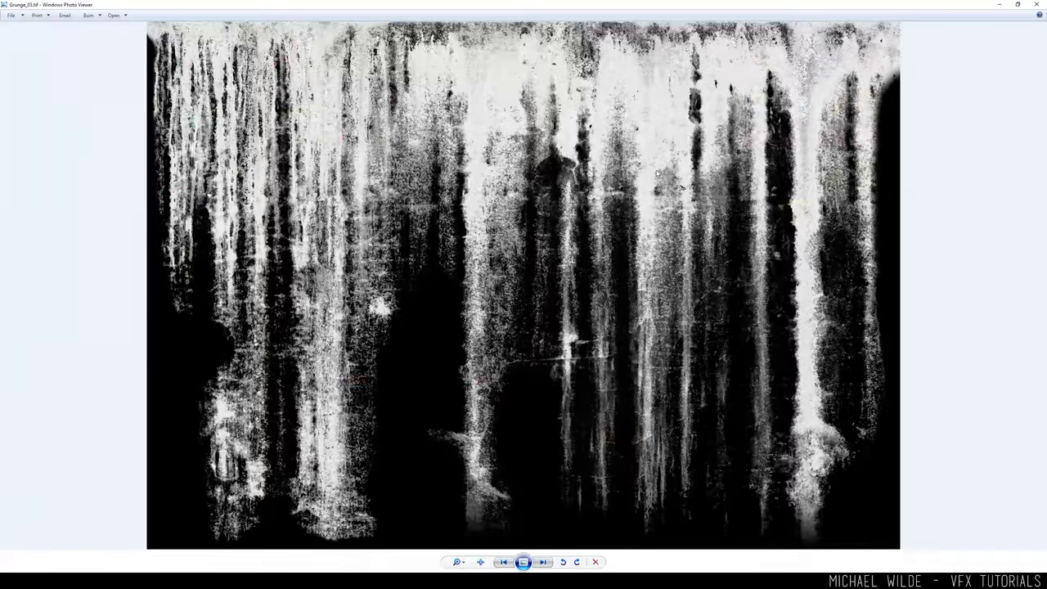
pyautogui.click(1034, 4)
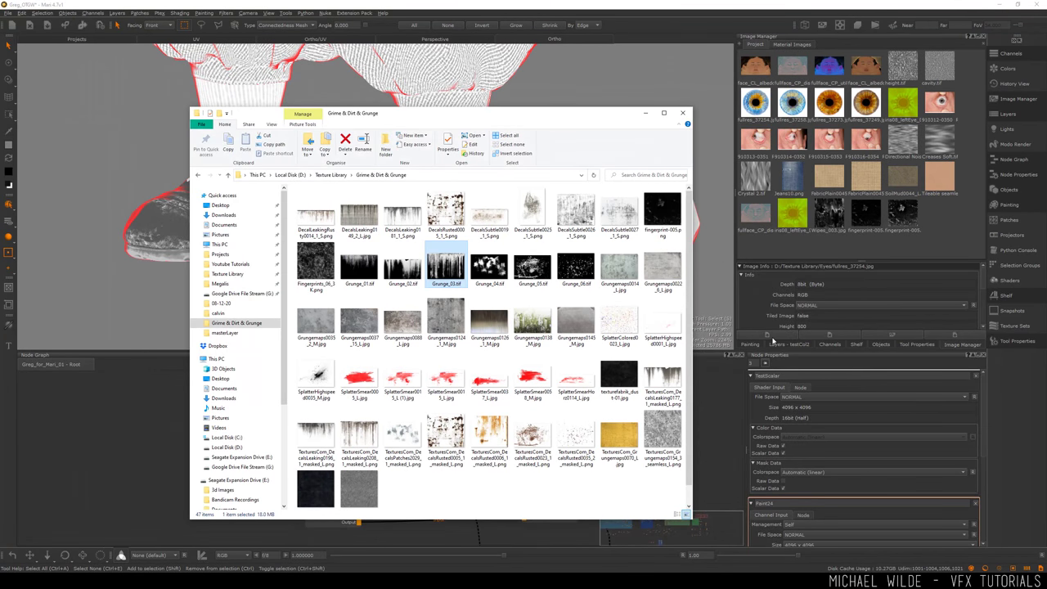
# Import Grunge_03.tif into the Image Manager with colourspace kept at Automatic (sRGB)
pyautogui.doubleClick(874, 252)
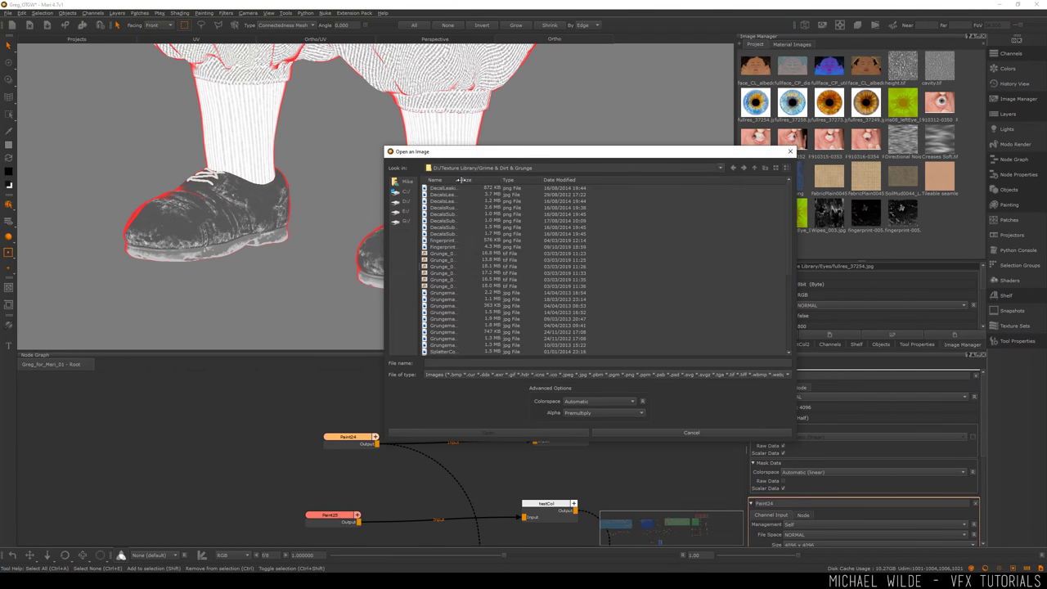
pyautogui.moveTo(463, 182); pyautogui.dragTo(567, 182)
pyautogui.click(458, 267)
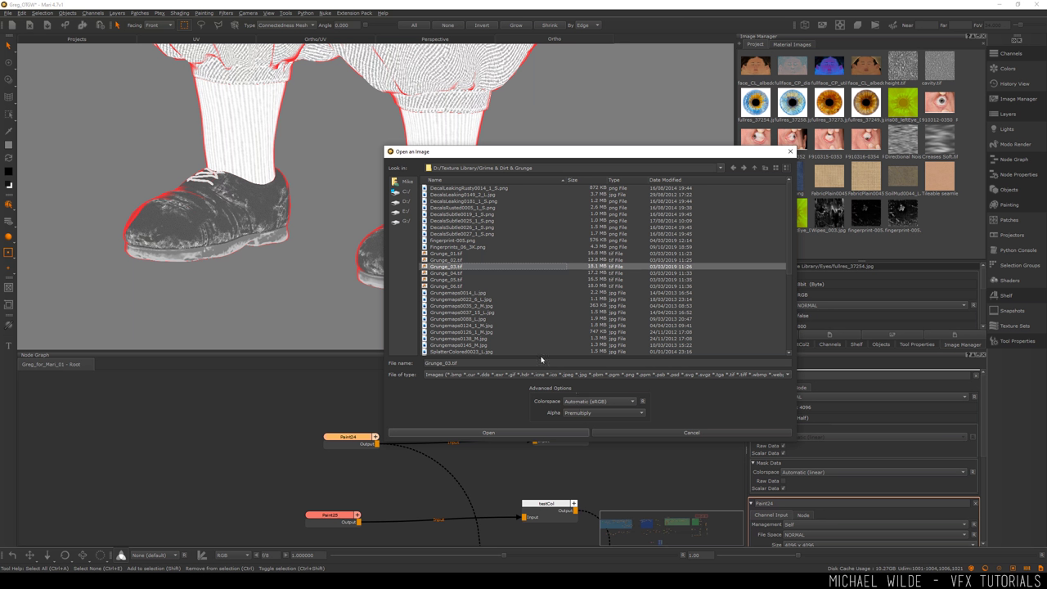
pyautogui.click(598, 401)
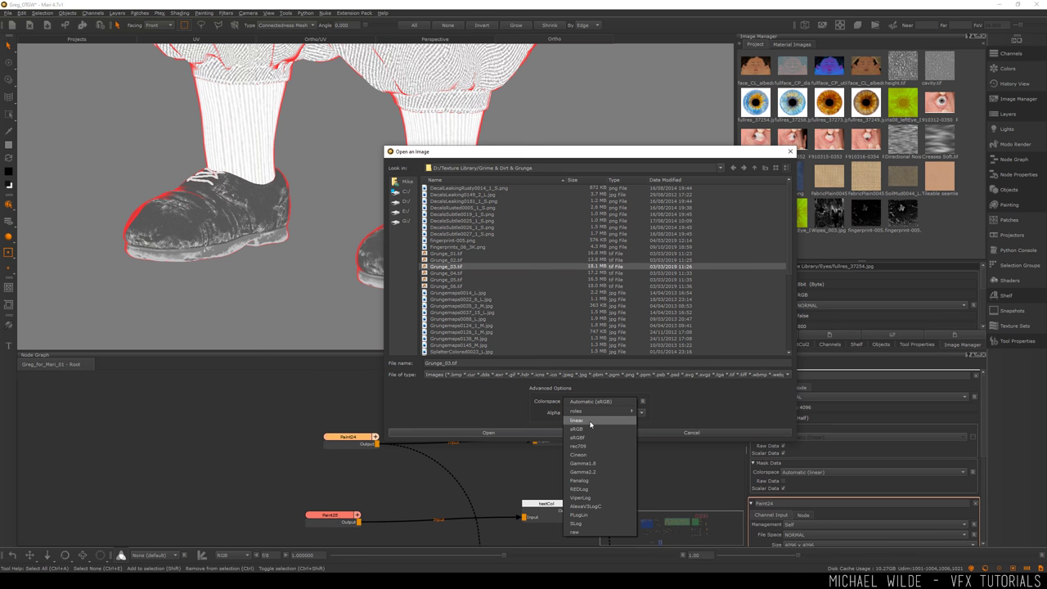
pyautogui.click(466, 392)
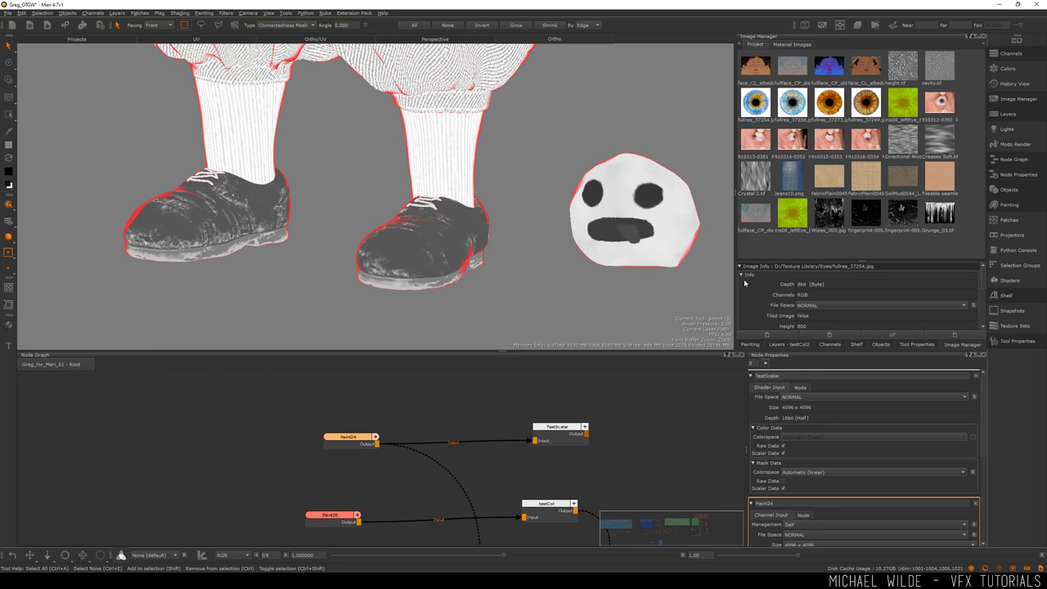
# Frame the checker-textured face and open a large preview of Grunge_03
pyautogui.keyDown('alt'); pyautogui.moveTo(491, 188); pyautogui.dragTo(405, 482); pyautogui.keyUp('alt')
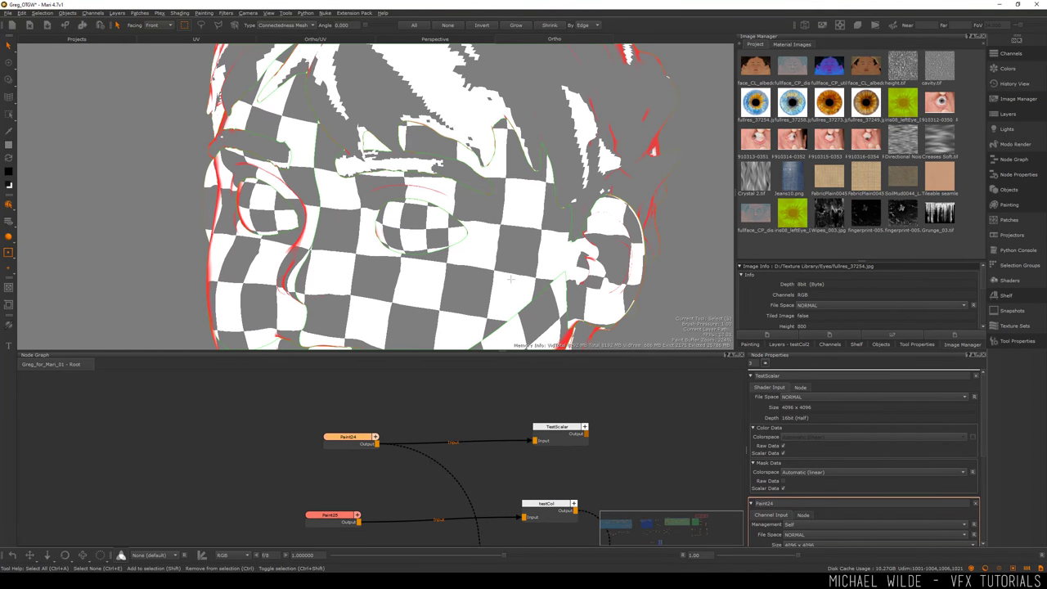
pyautogui.scroll(-3, 511, 279)
pyautogui.click(941, 215)
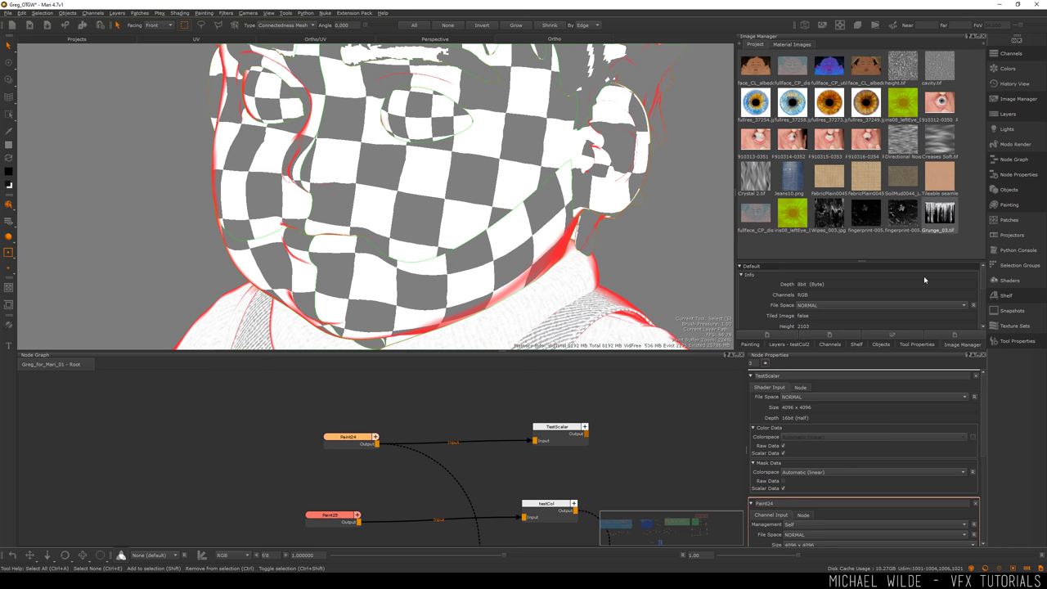
pyautogui.doubleClick(941, 214)
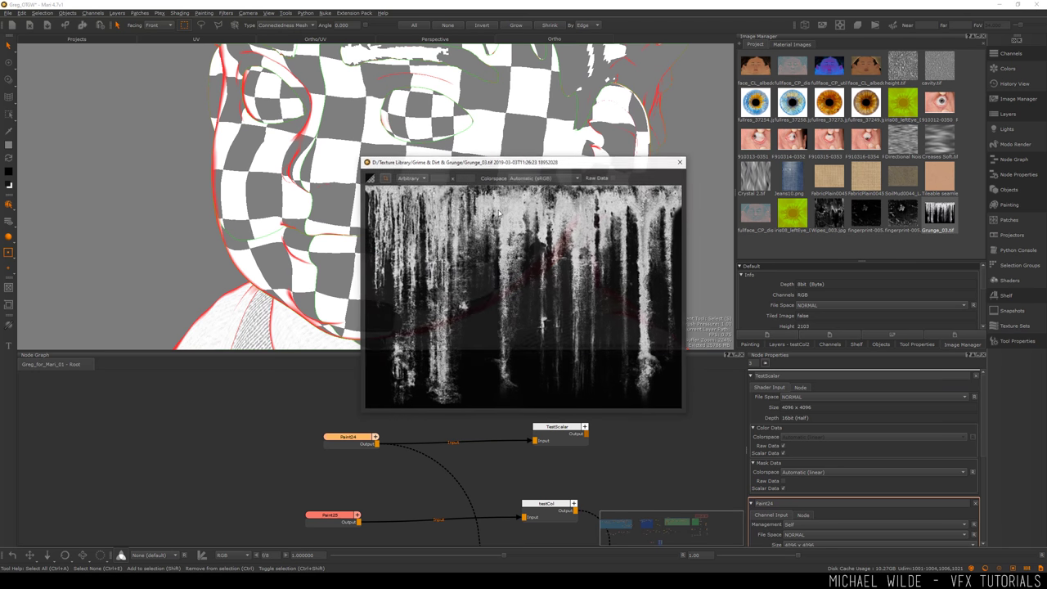
# Compare Grunge_03 as linear, Automatic (sRGB) and raw data, ending on sRGB with Raw Data off
pyautogui.click(529, 178)
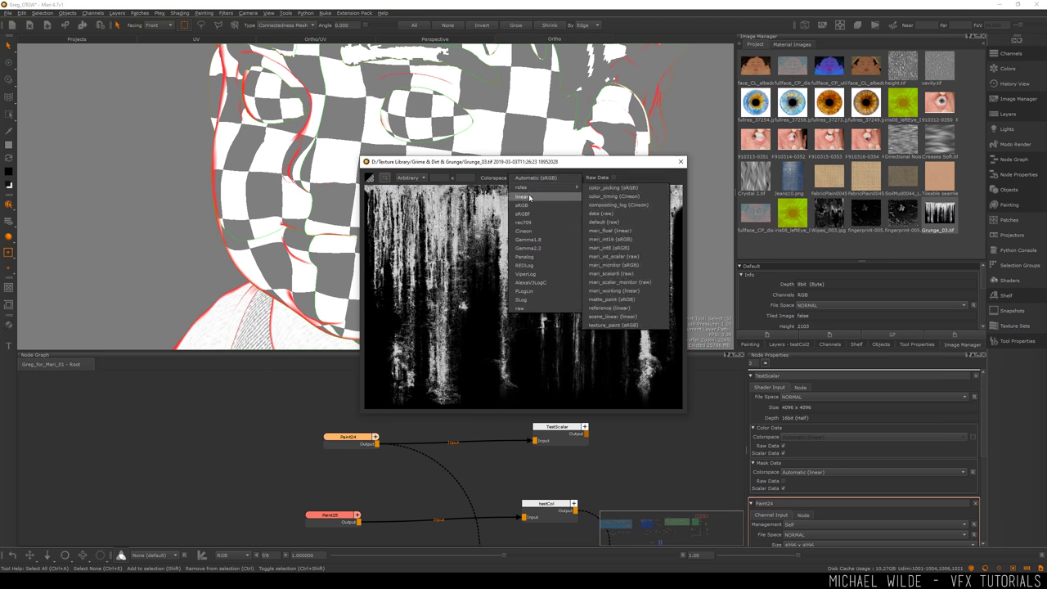
pyautogui.click(594, 206)
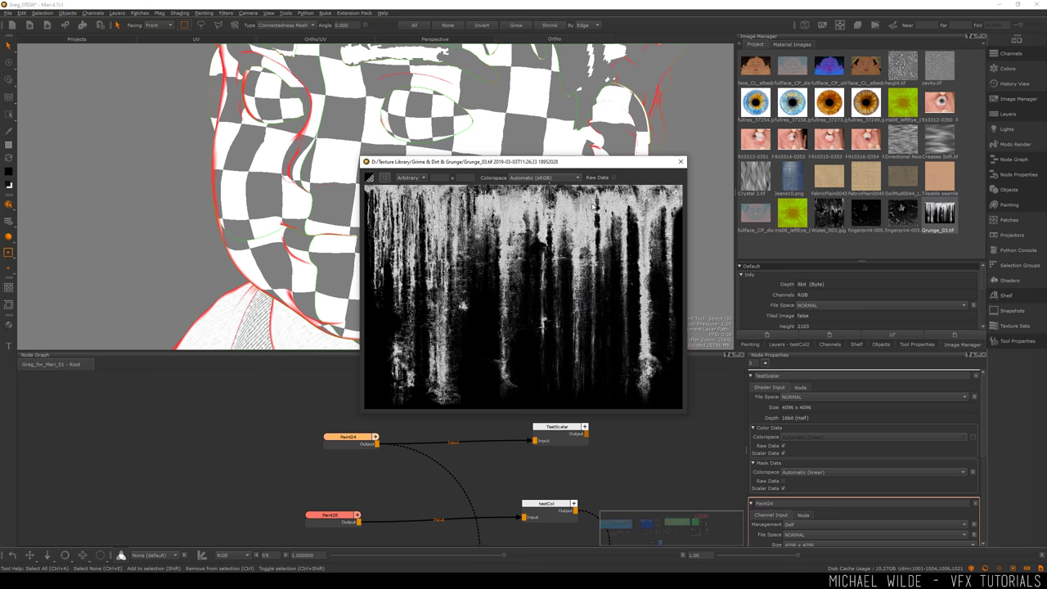
pyautogui.click(551, 179)
pyautogui.click(544, 186)
pyautogui.click(614, 178)
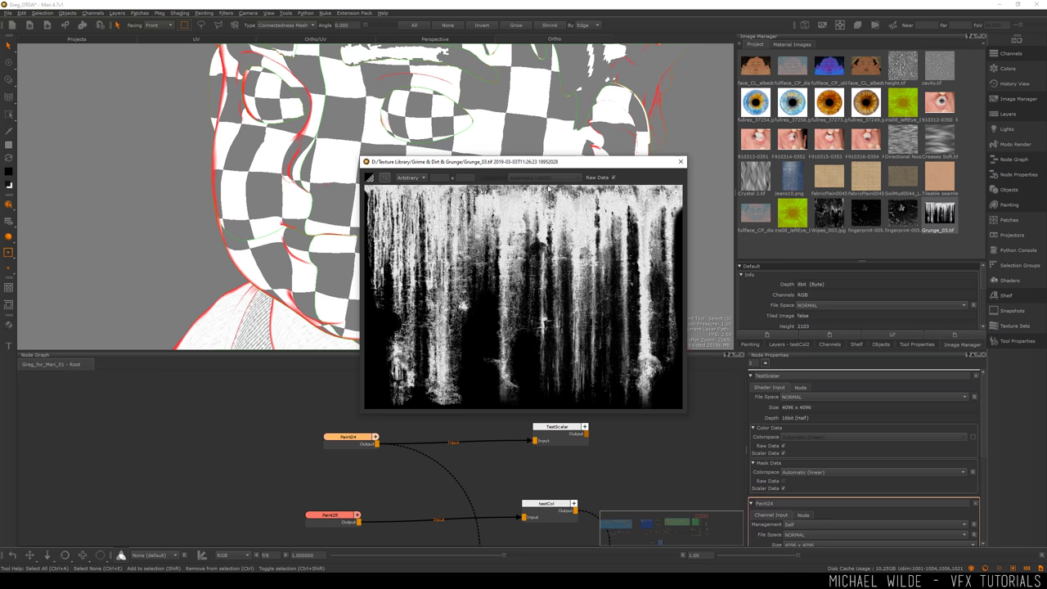
pyautogui.click(614, 178)
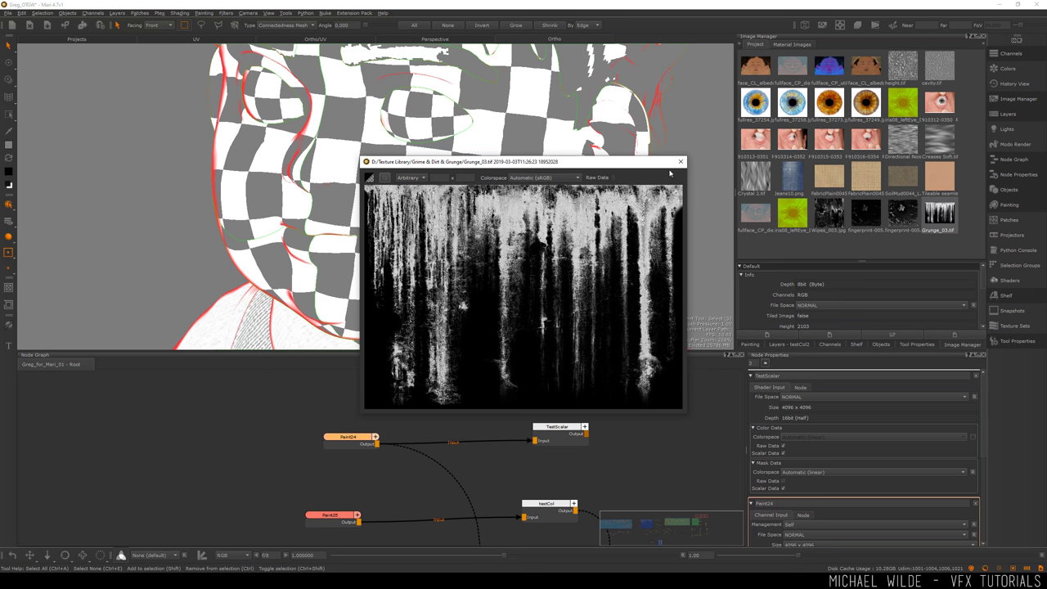
# Paint Grunge_03 through a stencil onto the face, then compare against the original image
pyautogui.click(679, 161)
pyautogui.moveTo(941, 214); pyautogui.dragTo(483, 188)
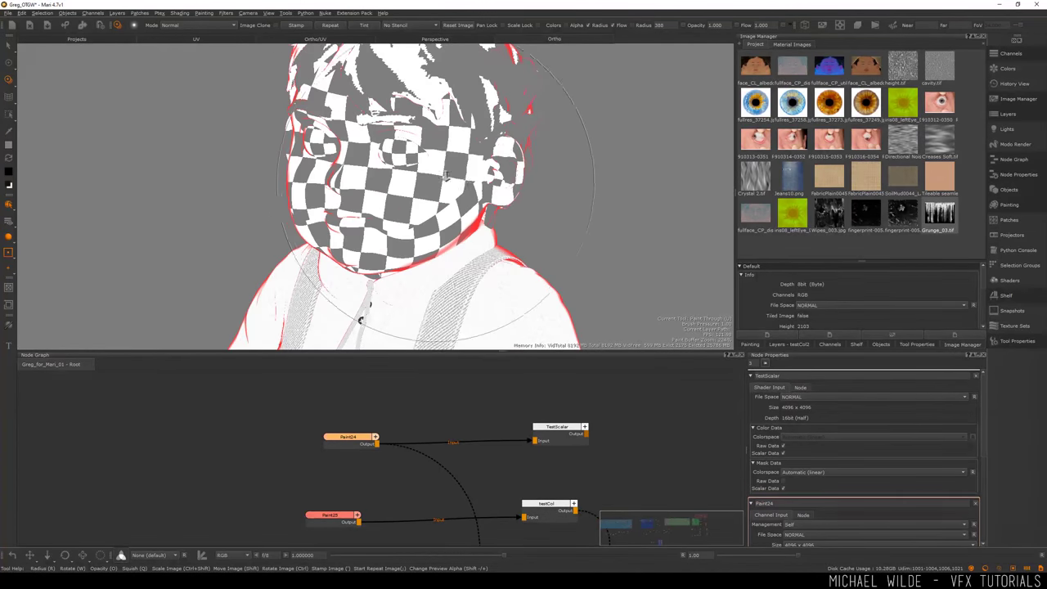
pyautogui.click(333, 104)
pyautogui.moveTo(385, 217); pyautogui.dragTo(466, 156)
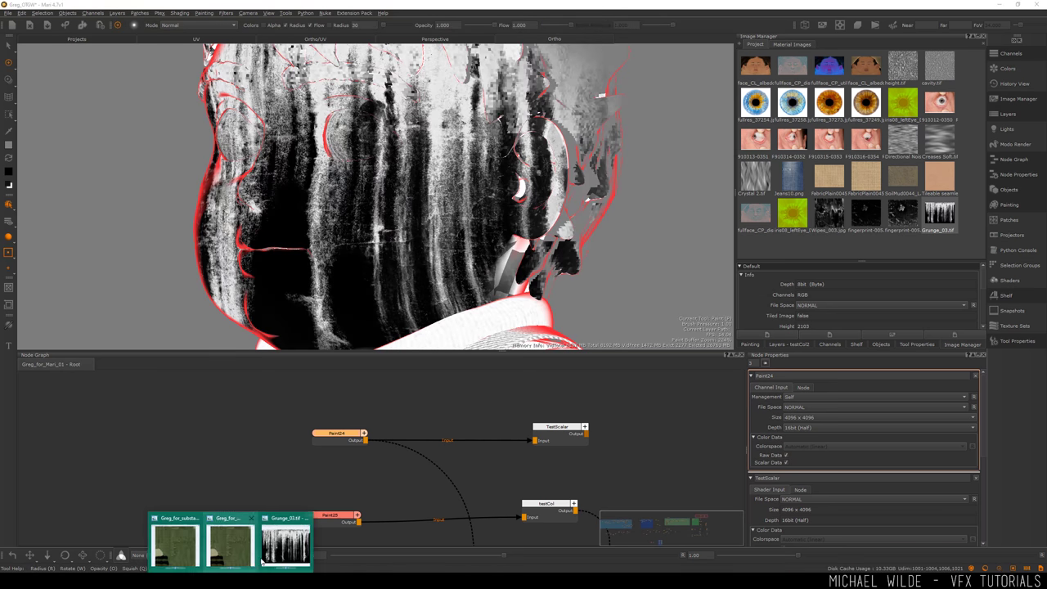
pyautogui.click(289, 540)
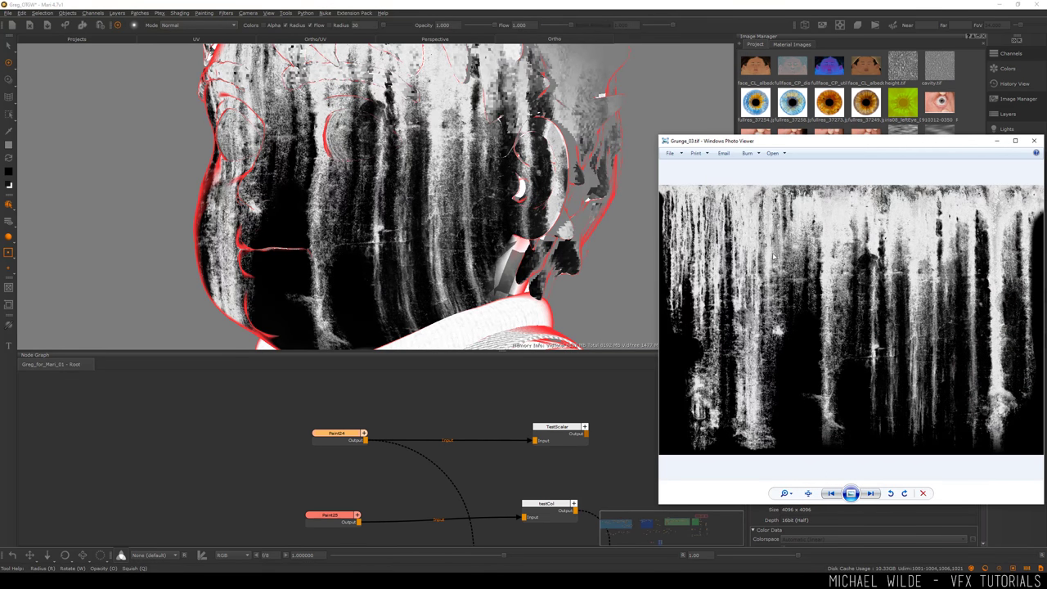
pyautogui.hotkey('alt', 'Tab')
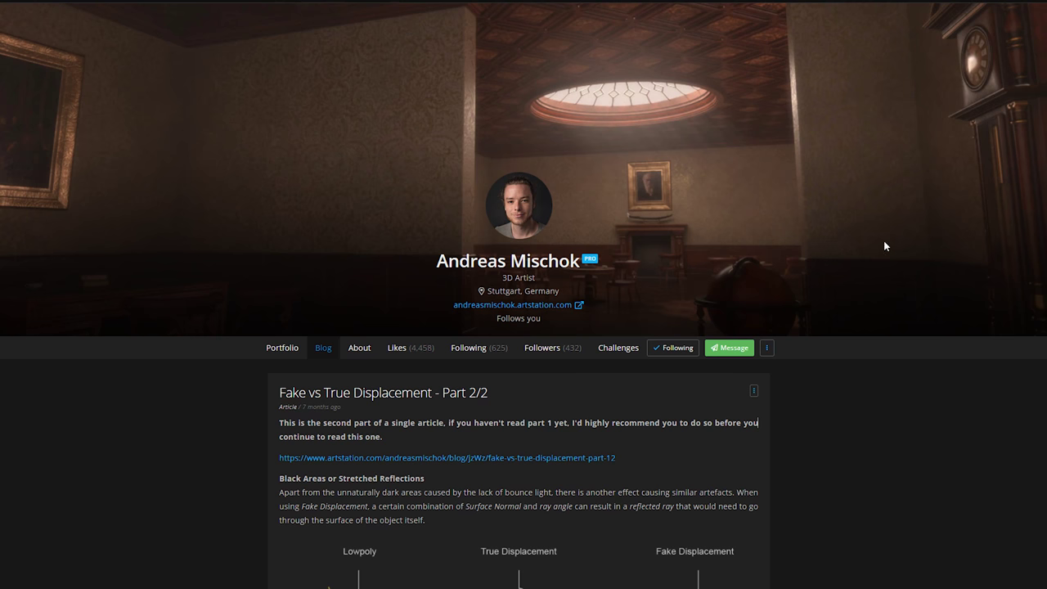
pyautogui.scroll(-2, 885, 243)
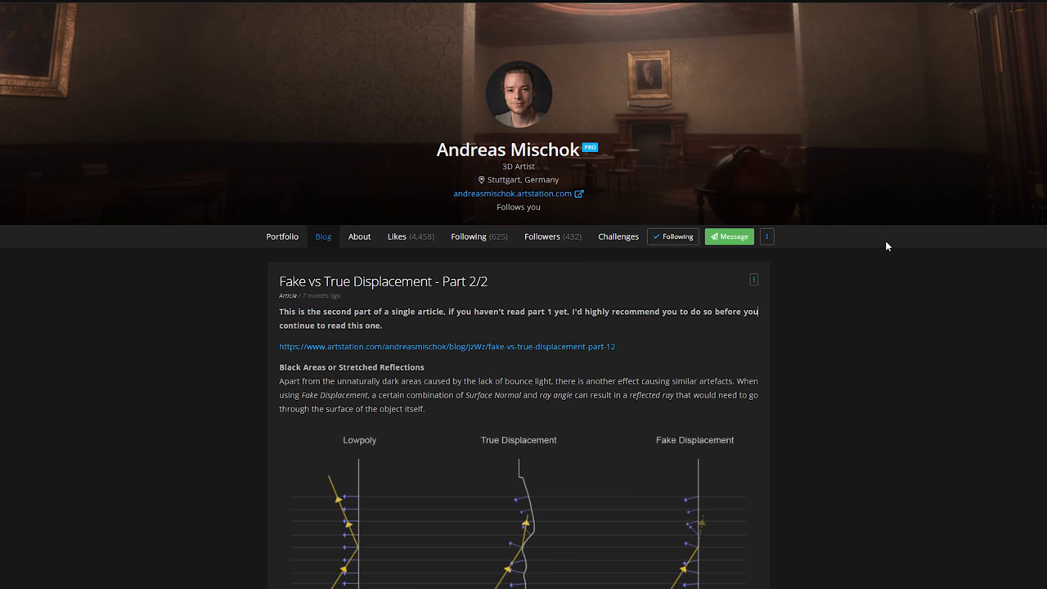
pyautogui.scroll(-15, 886, 240)
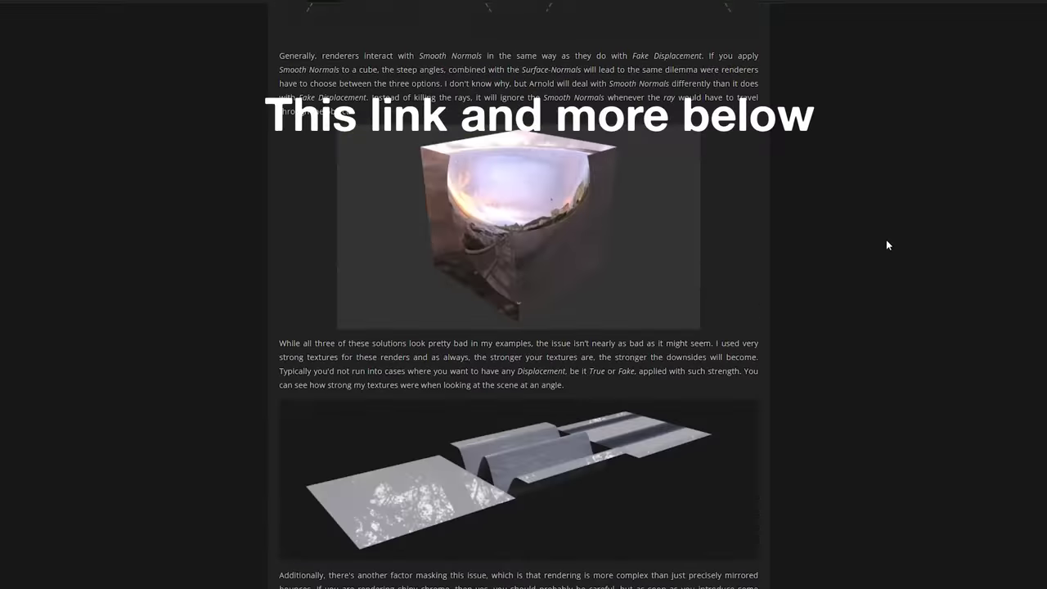
pyautogui.scroll(-10, 886, 239)
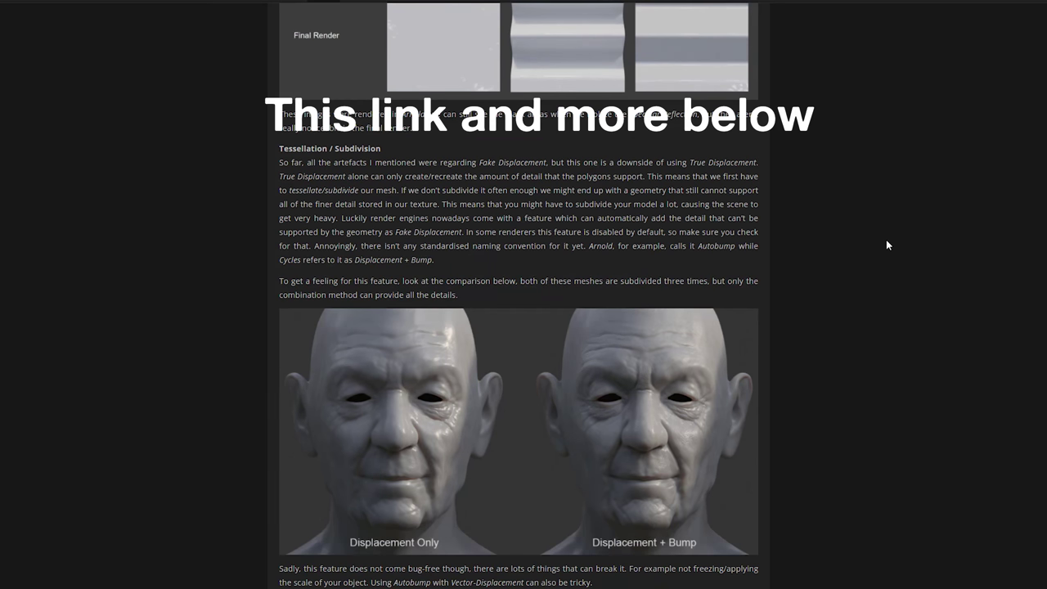
pyautogui.scroll(15, 886, 238)
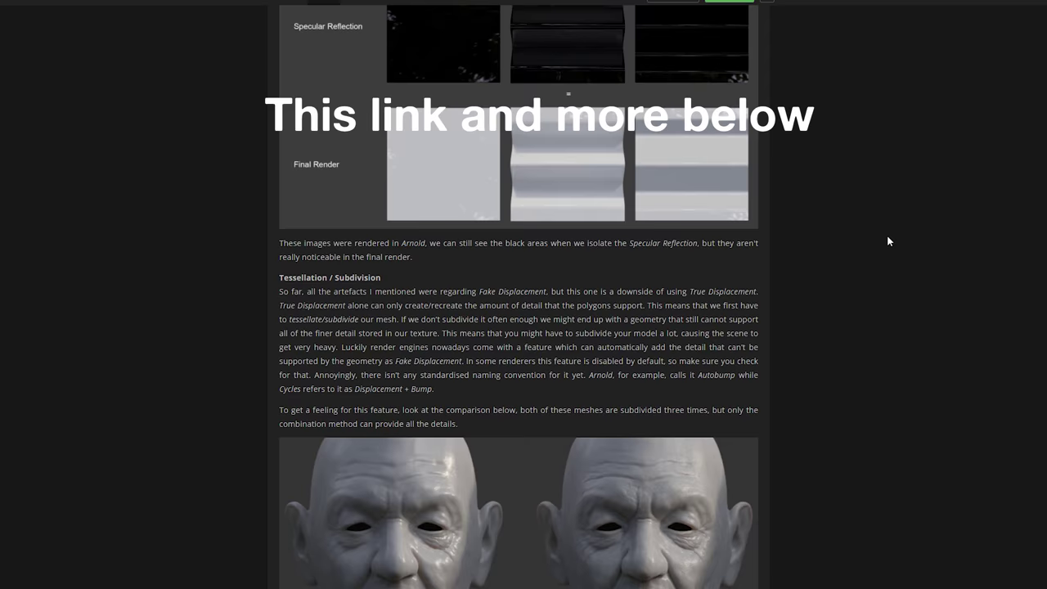
pyautogui.scroll(15, 892, 230)
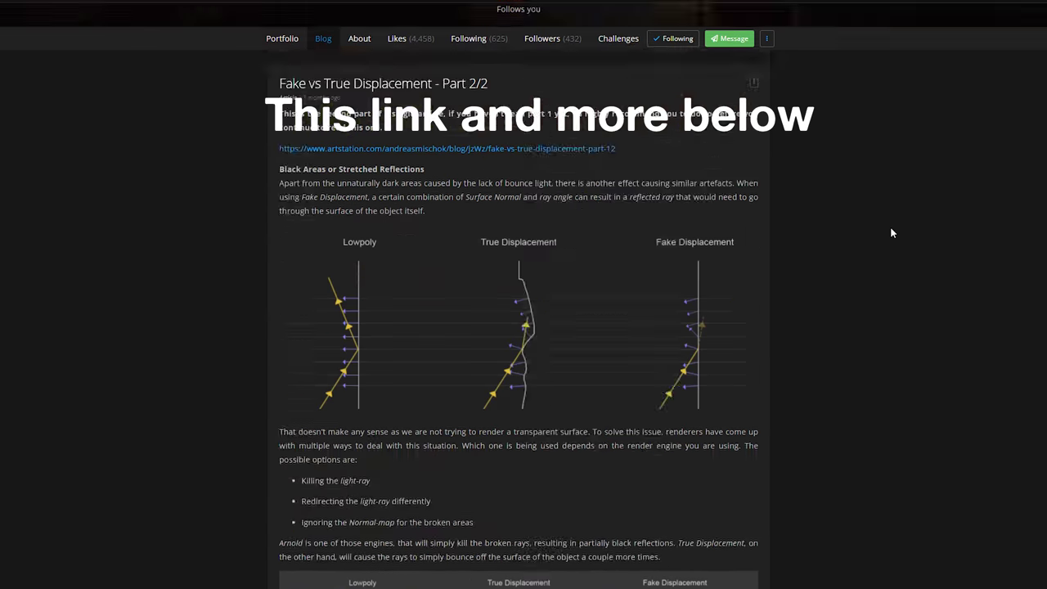